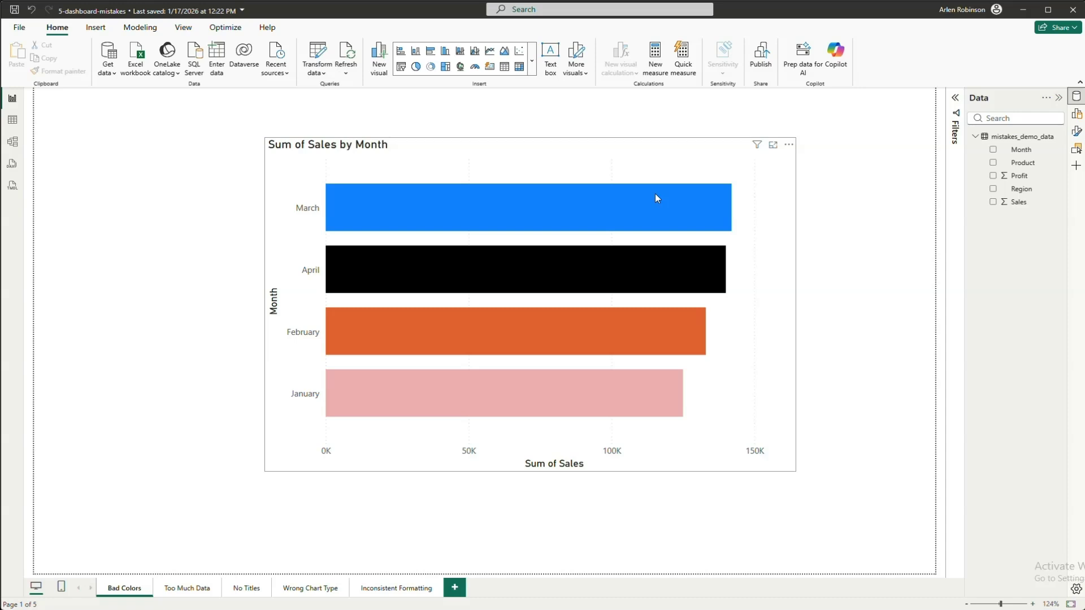
Color the bars of the Sum of Sales by Month chart with a gradient based on Sum of Sales, from lowest to highest value
mouse_move(656, 196)
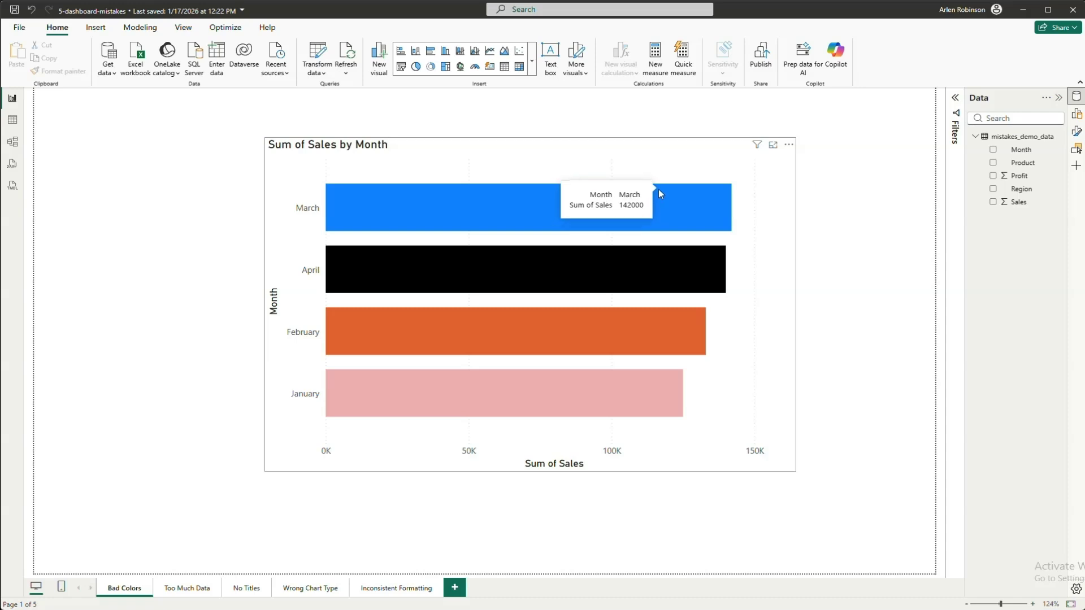
mouse_move(699, 331)
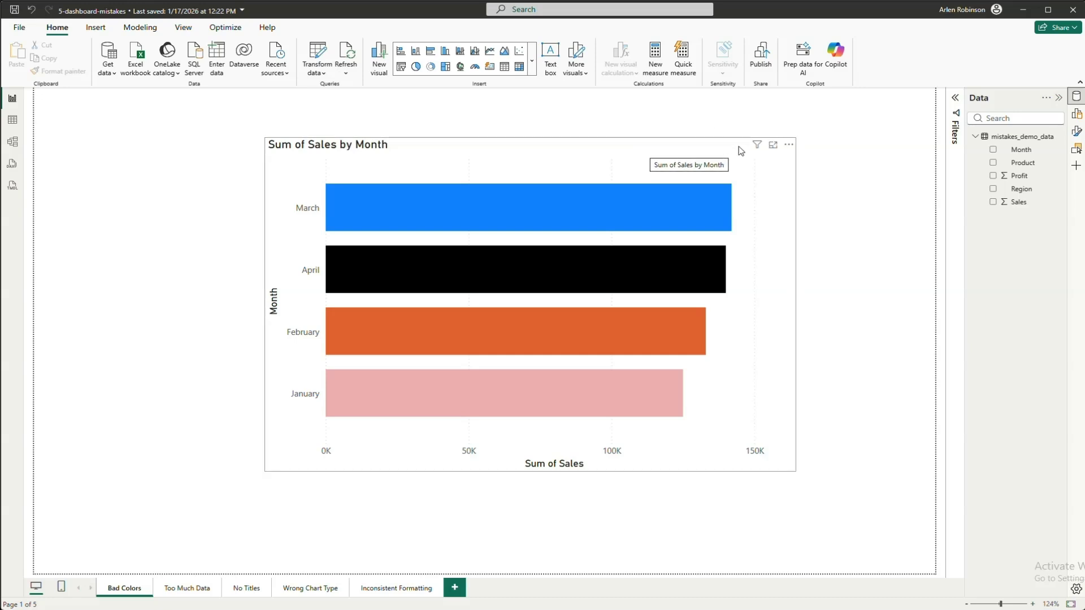
left_click(706, 146)
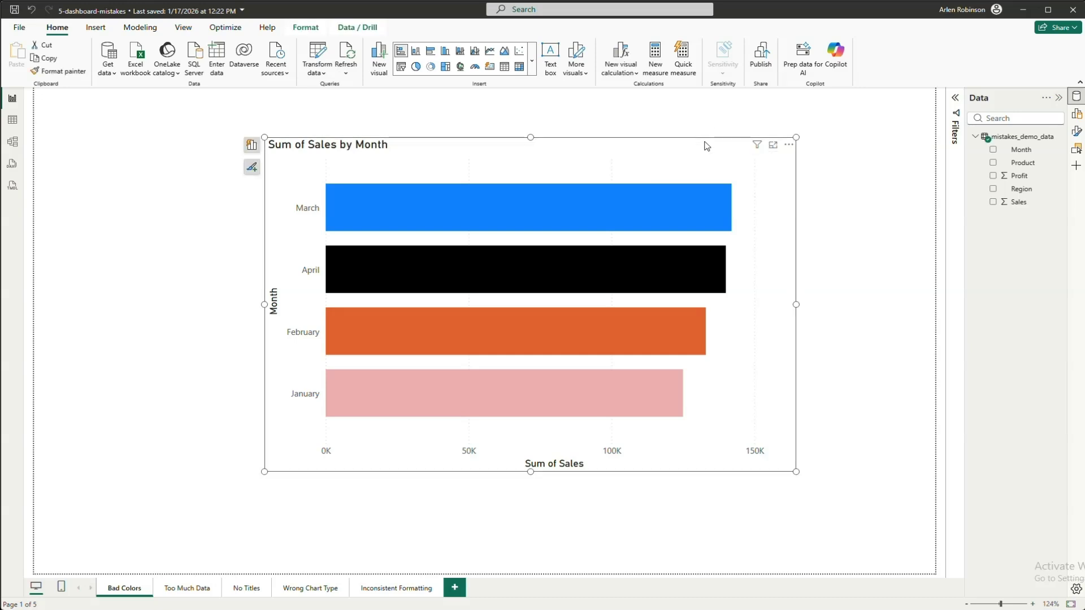
left_click(251, 168)
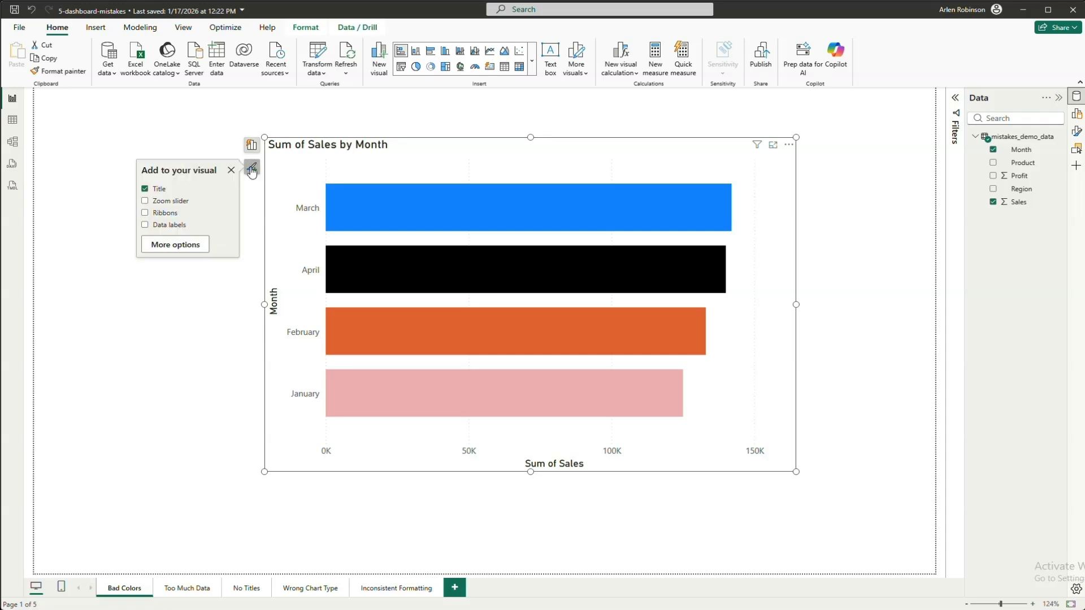
left_click(172, 245)
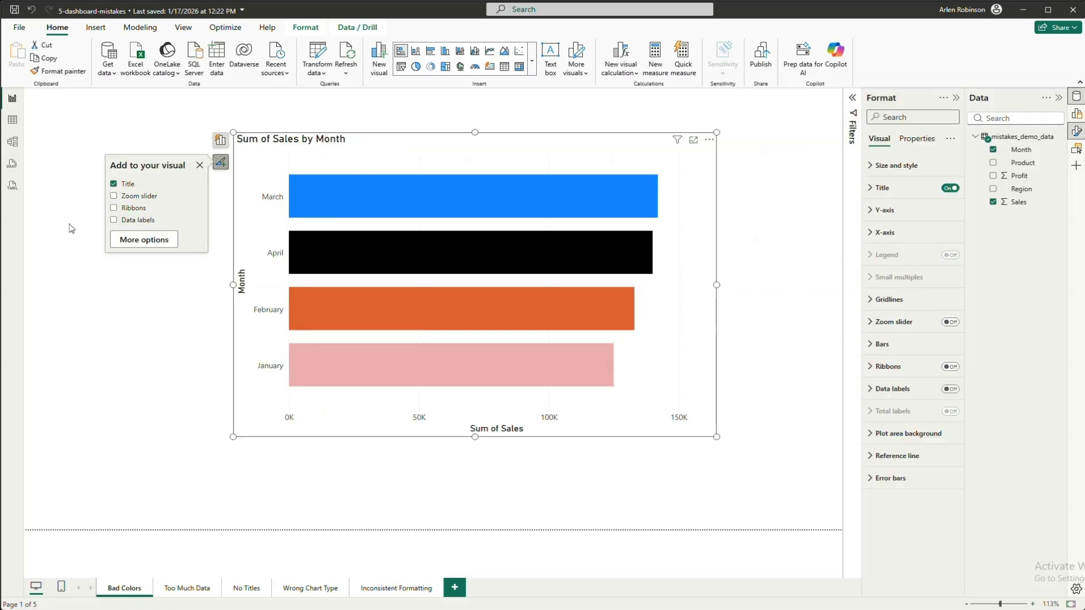
left_click(138, 244)
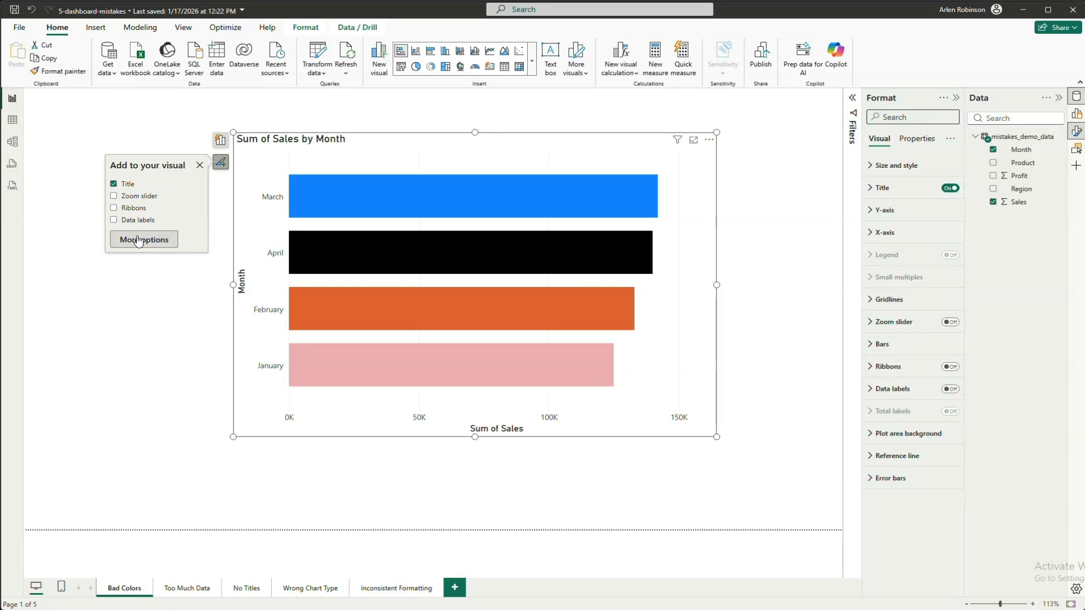
left_click(916, 140)
left_click(879, 140)
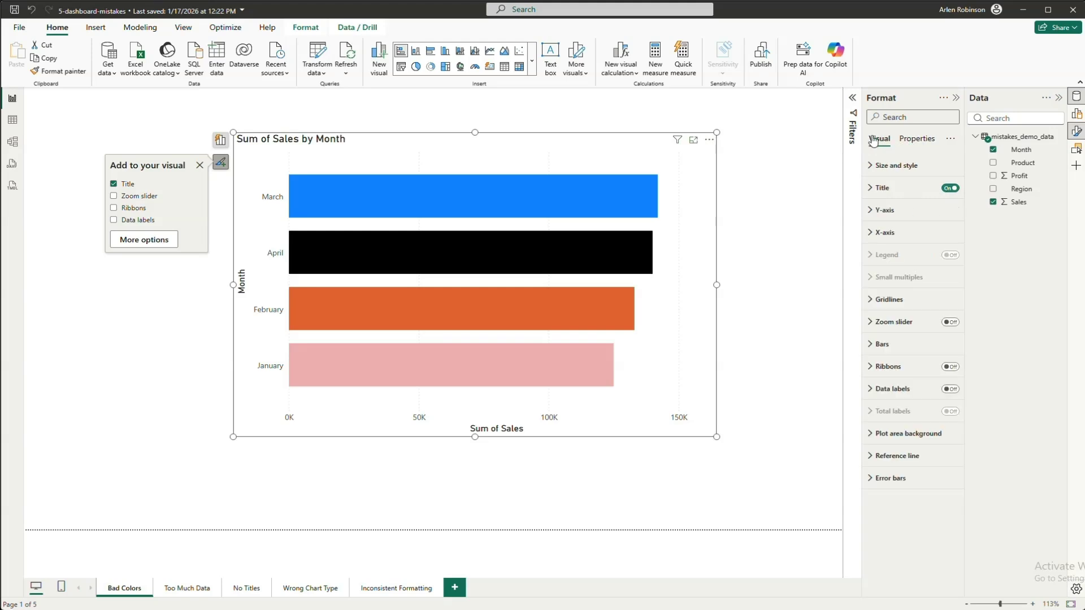
left_click(865, 345)
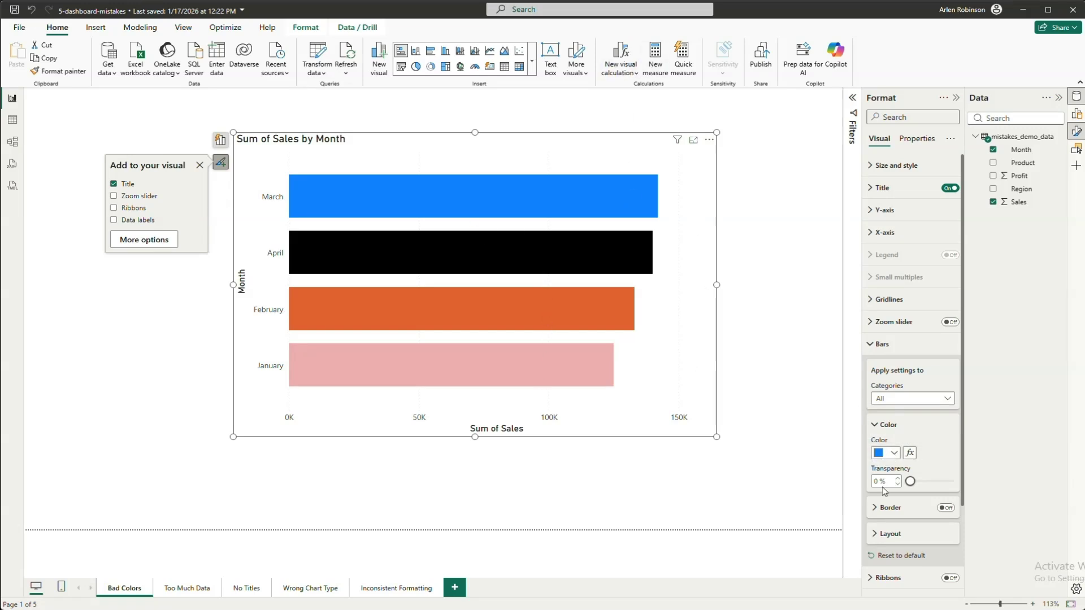
left_click(909, 454)
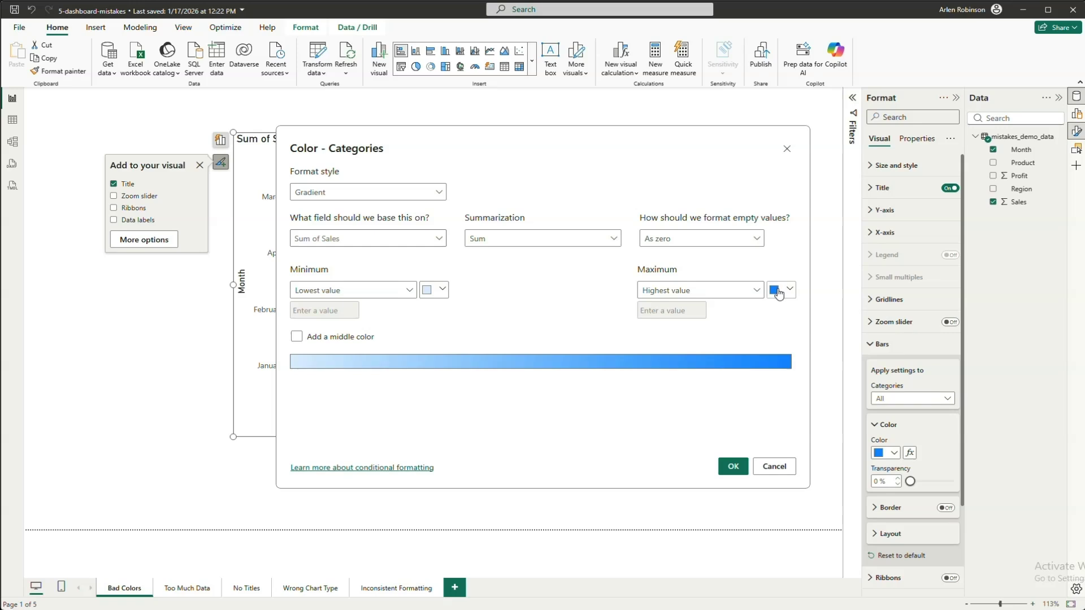
left_click(745, 466)
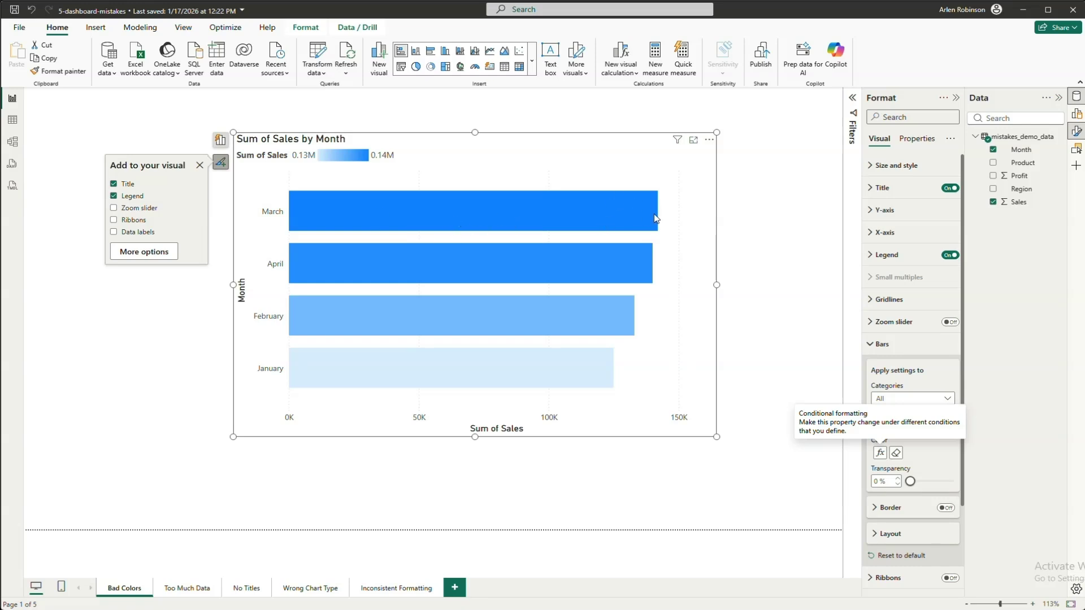
mouse_move(655, 210)
mouse_move(405, 270)
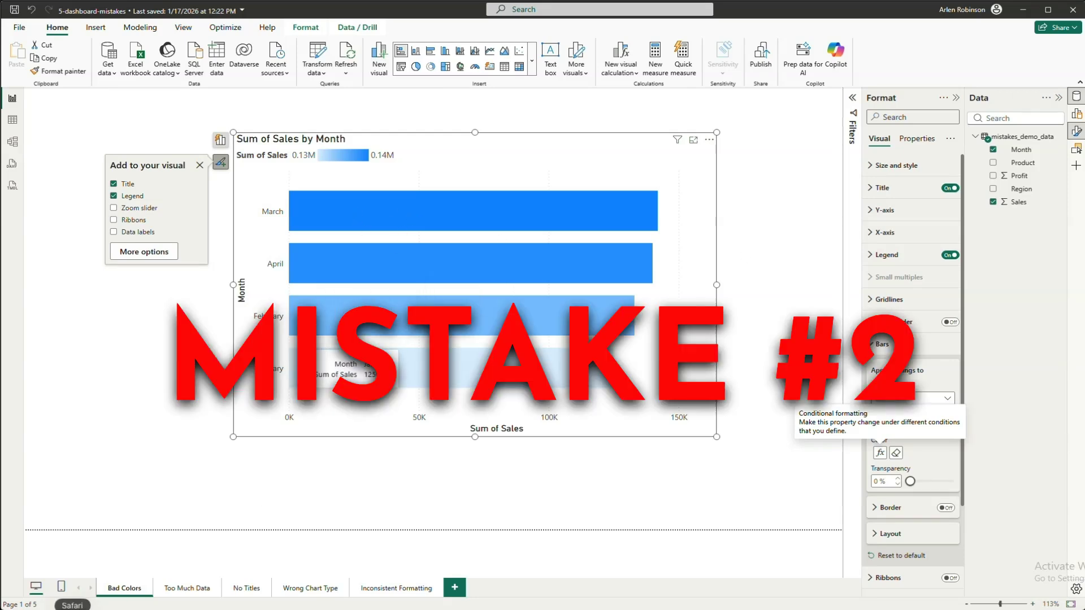
Remove the Sum of Profit by Region pie chart and the Sum of Sales by Month funnel from the Too Much Data page
left_click(187, 589)
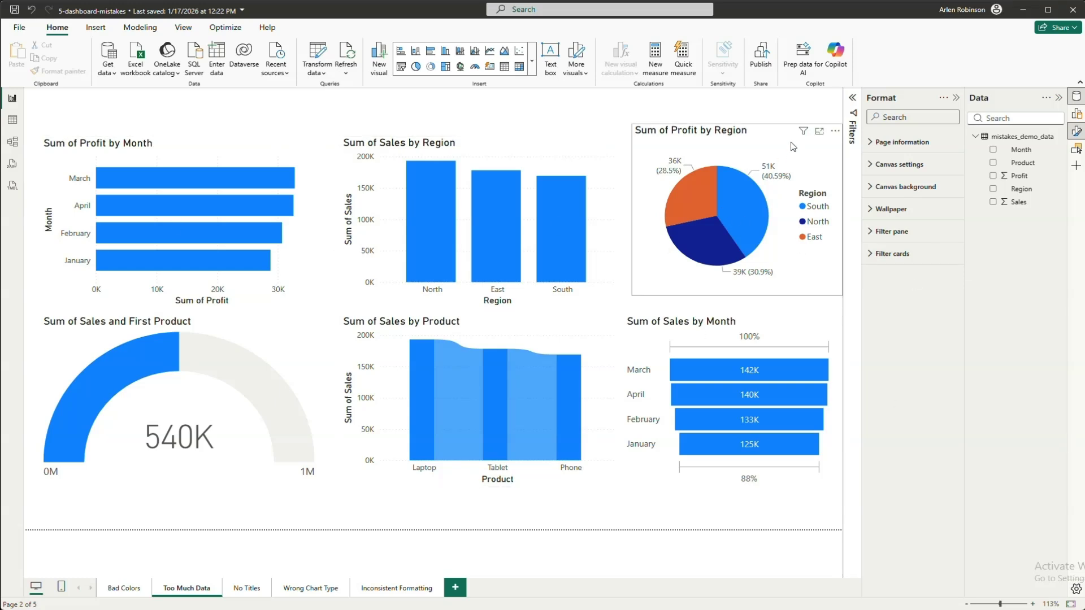
left_click(835, 131)
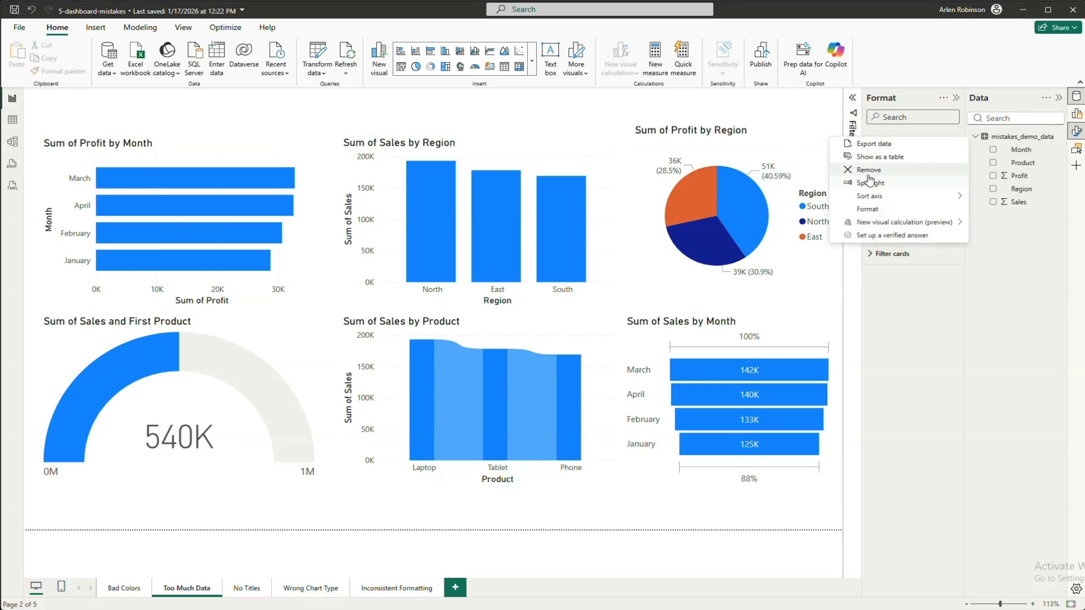
left_click(868, 170)
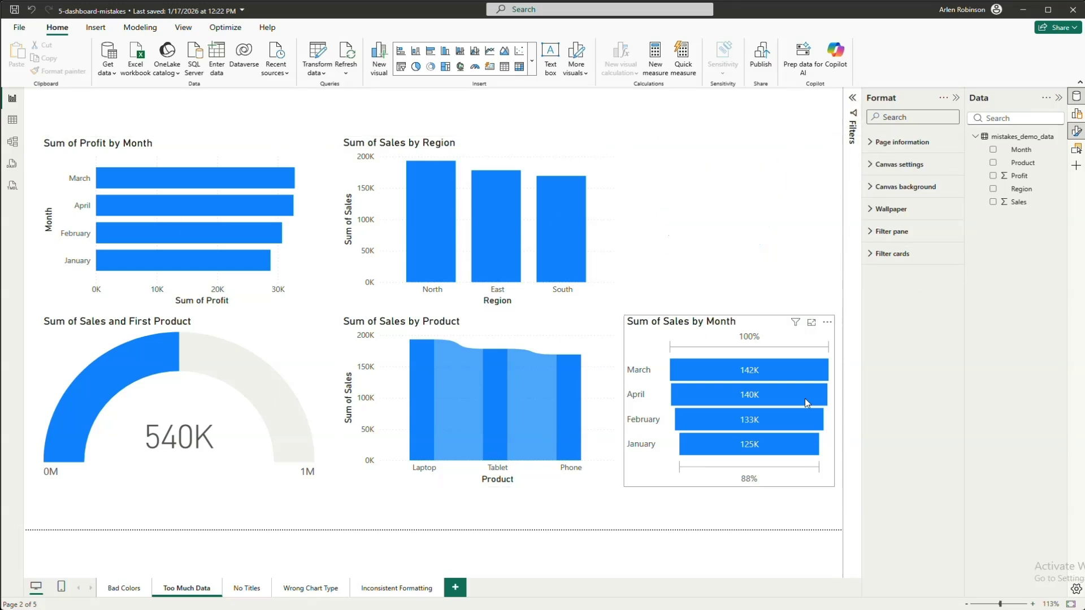
left_click(827, 323)
left_click(856, 366)
Spread out the remaining visuals by moving the Sales by Region and Sales by Product charts rightward and shifting the gauge slightly right and down
left_click_drag(547, 143, 696, 150)
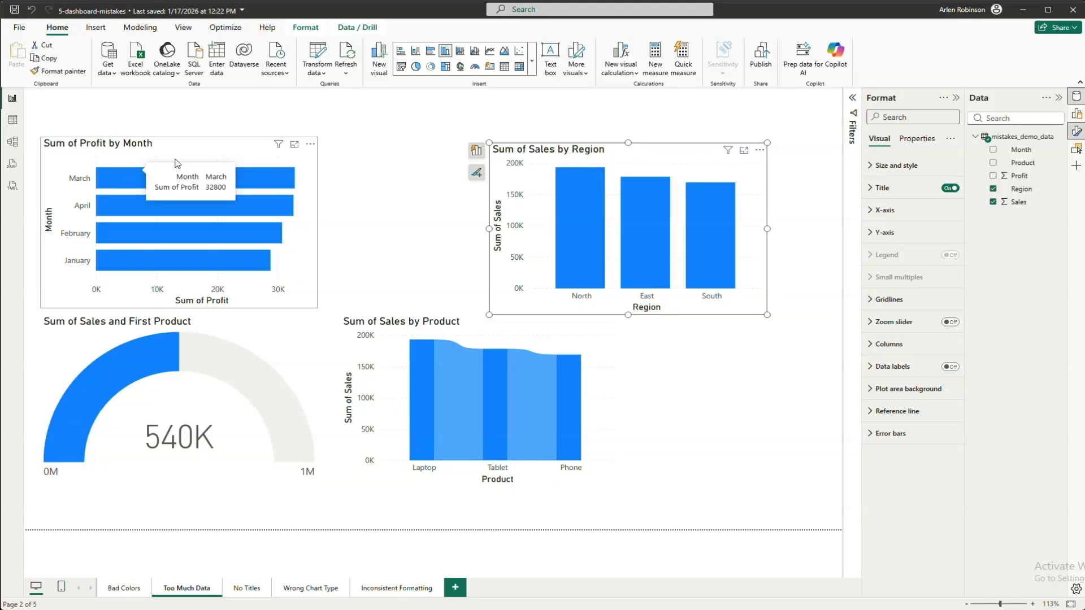
left_click_drag(499, 332, 621, 337)
left_click(226, 341)
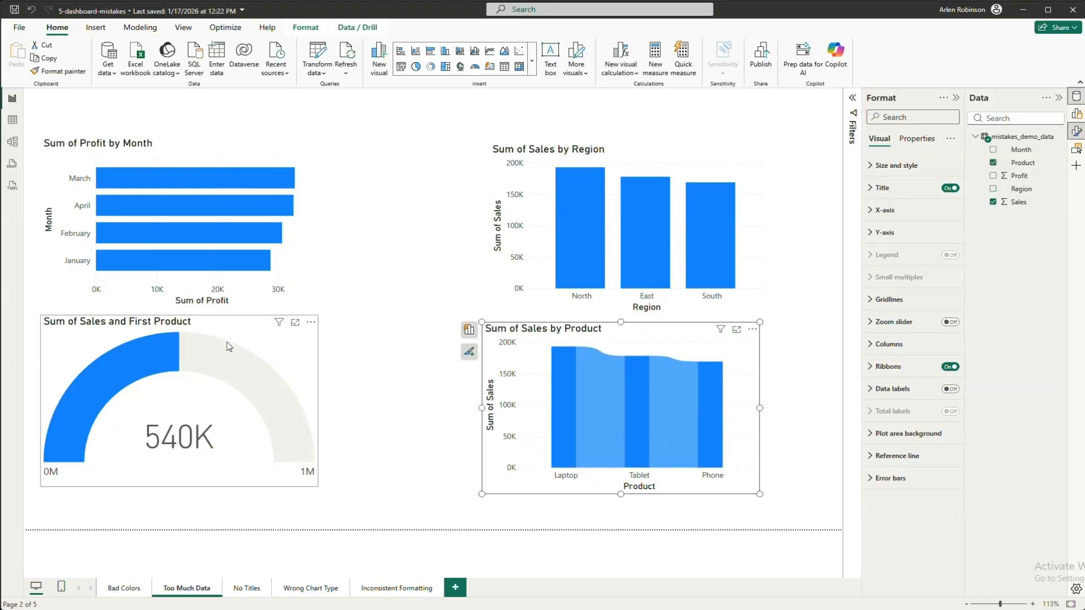
left_click_drag(259, 343, 349, 350)
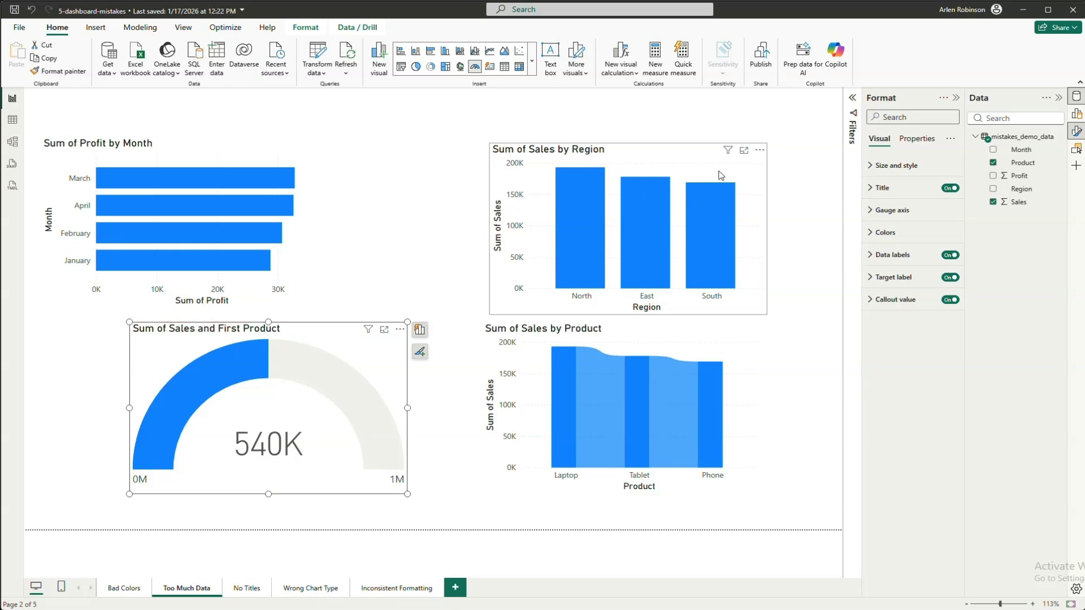
left_click_drag(313, 330, 254, 330)
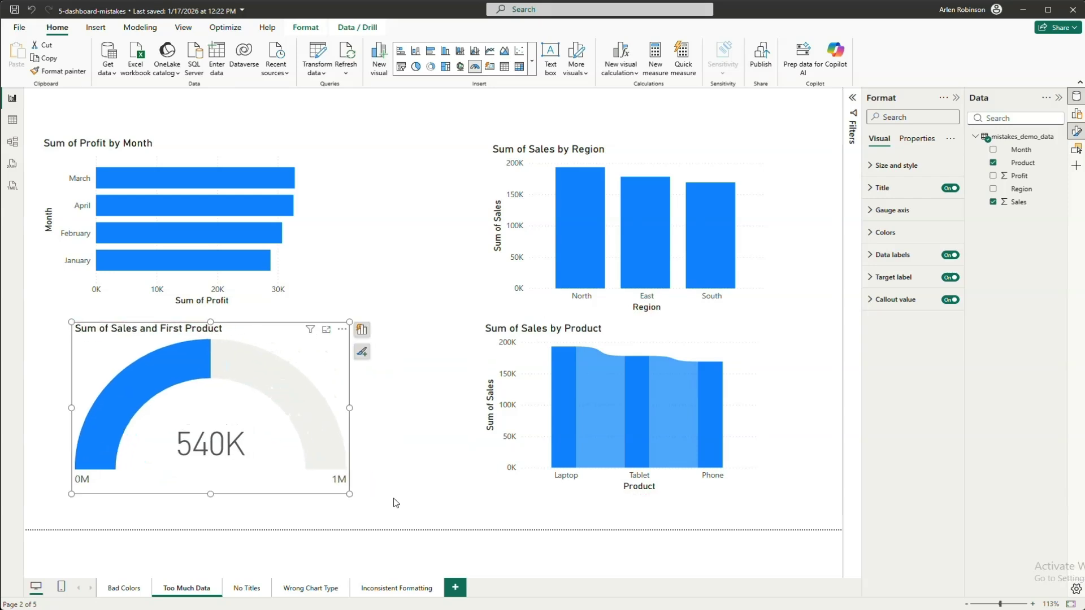
Enlarge the gauge and the Sum of Sales by Product chart to fill the lower row of the page
left_click_drag(349, 494, 453, 522)
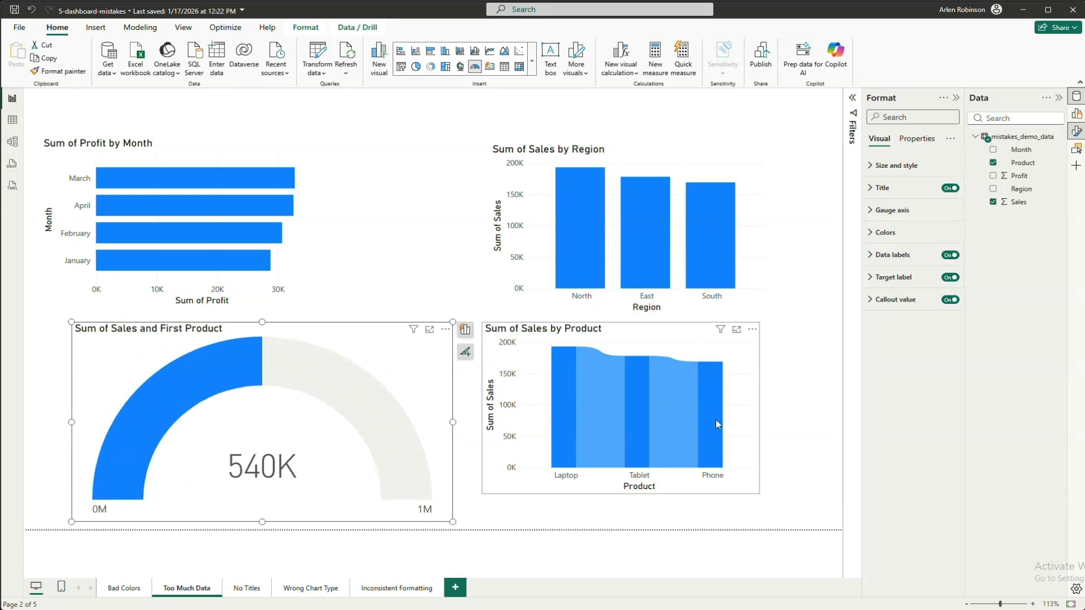
left_click(757, 490)
left_click_drag(759, 494, 809, 521)
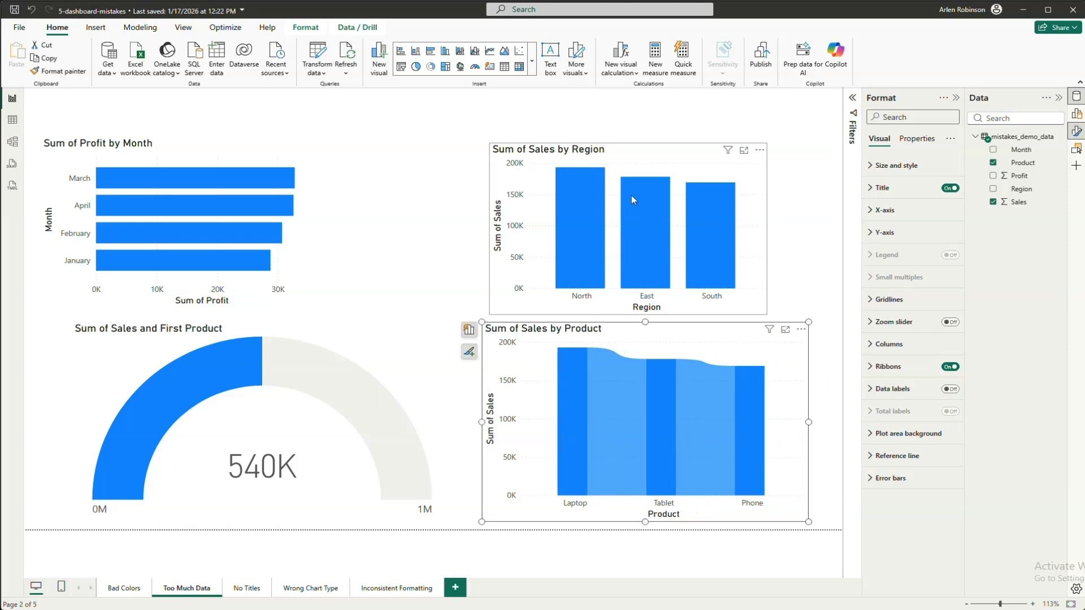
Reposition and enlarge the Sum of Profit by Month and Sum of Sales by Region charts to fill the upper row
left_click_drag(231, 147, 251, 137)
left_click_drag(339, 298, 417, 307)
mouse_move(640, 152)
left_mouse_down()
mouse_move(637, 137)
mouse_move(624, 145)
left_mouse_up()
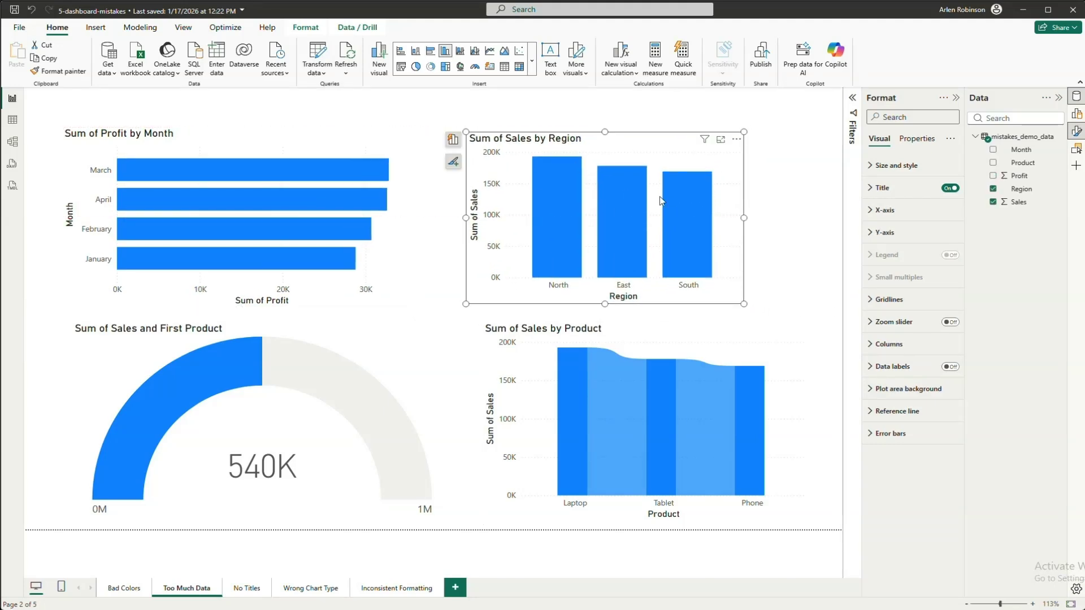
left_click_drag(744, 304, 811, 315)
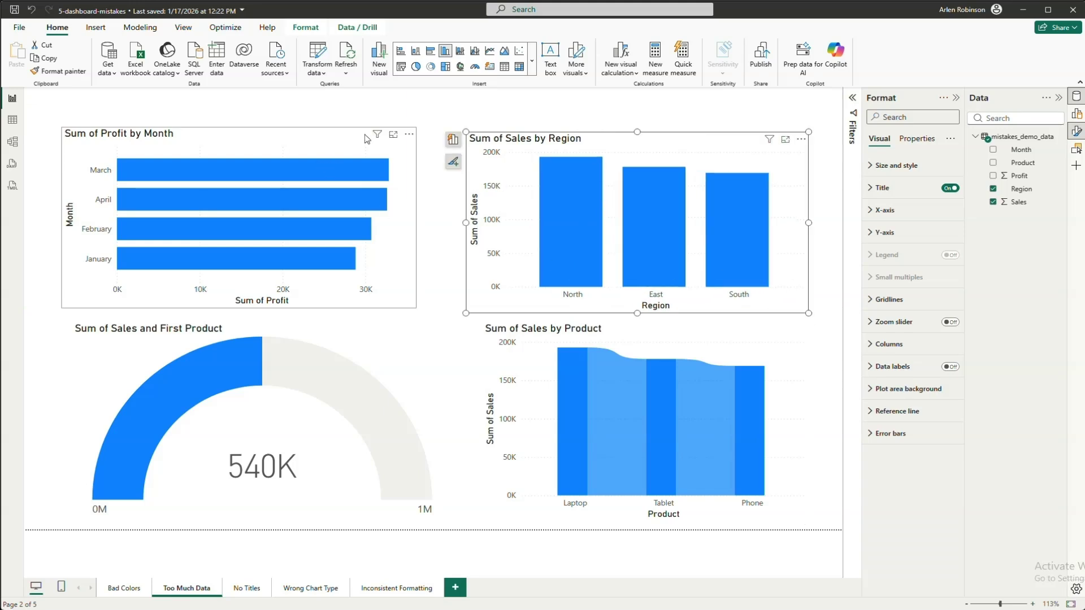
left_click(588, 113)
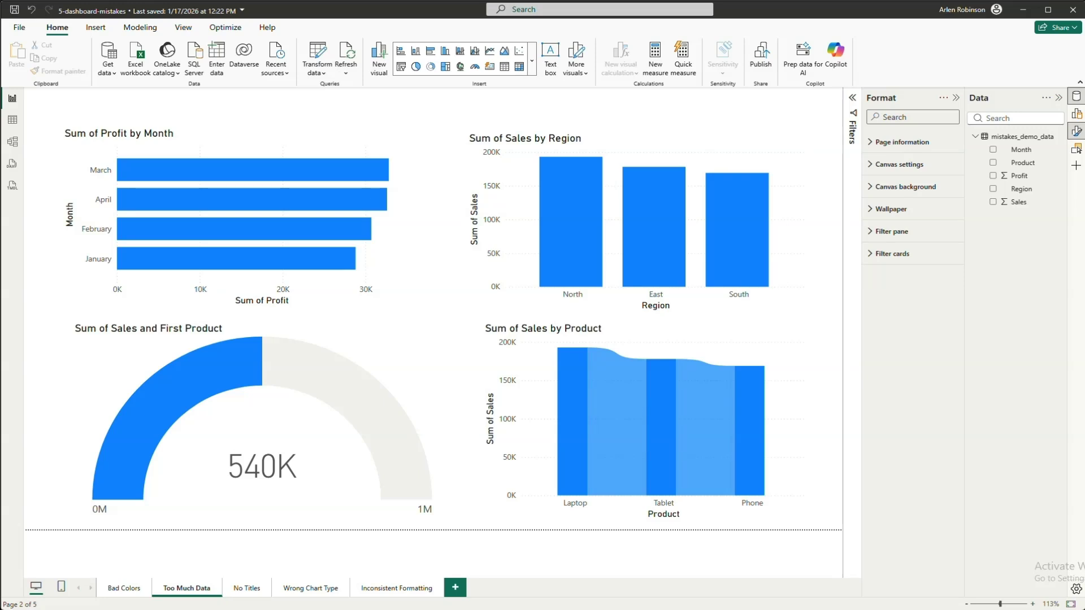
Insert a text box on the No Titles page and shape it into a wide, short strip above the Sum of Profit by Month chart
left_click(249, 588)
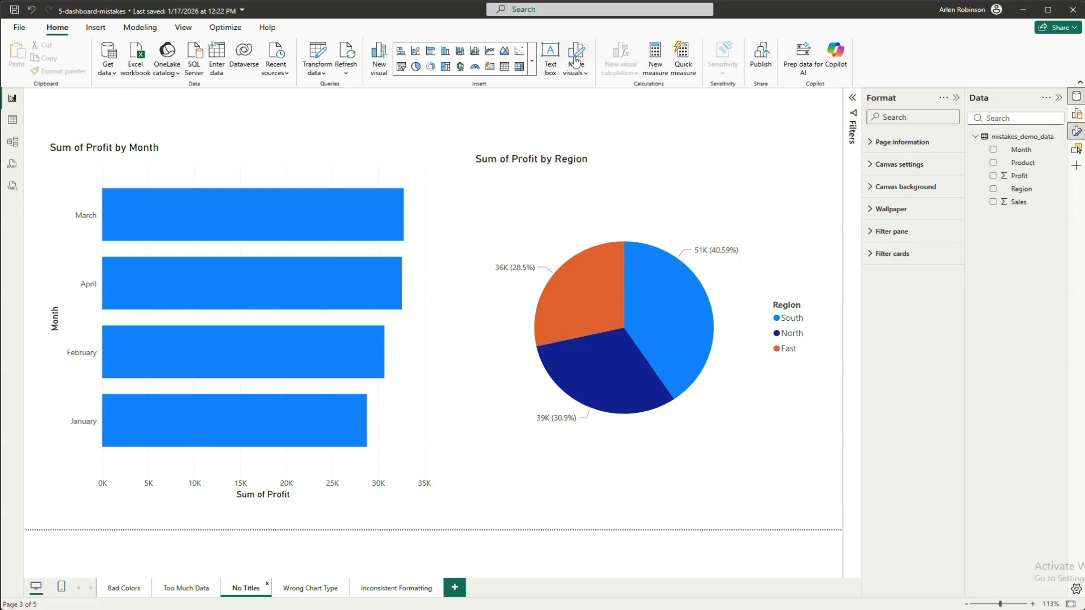
left_click(553, 54)
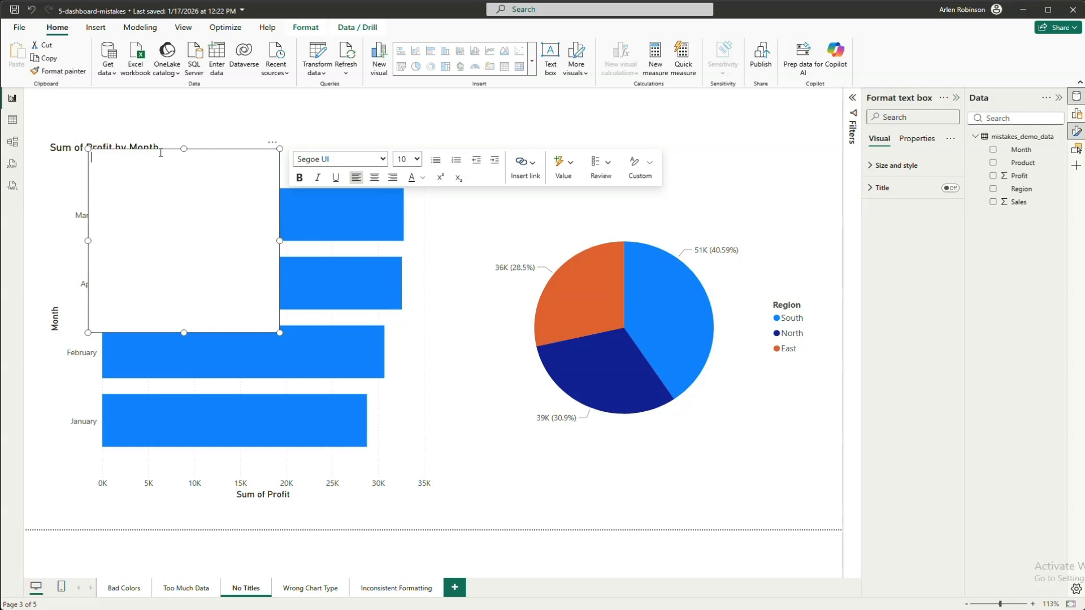
left_click_drag(204, 146, 153, 89)
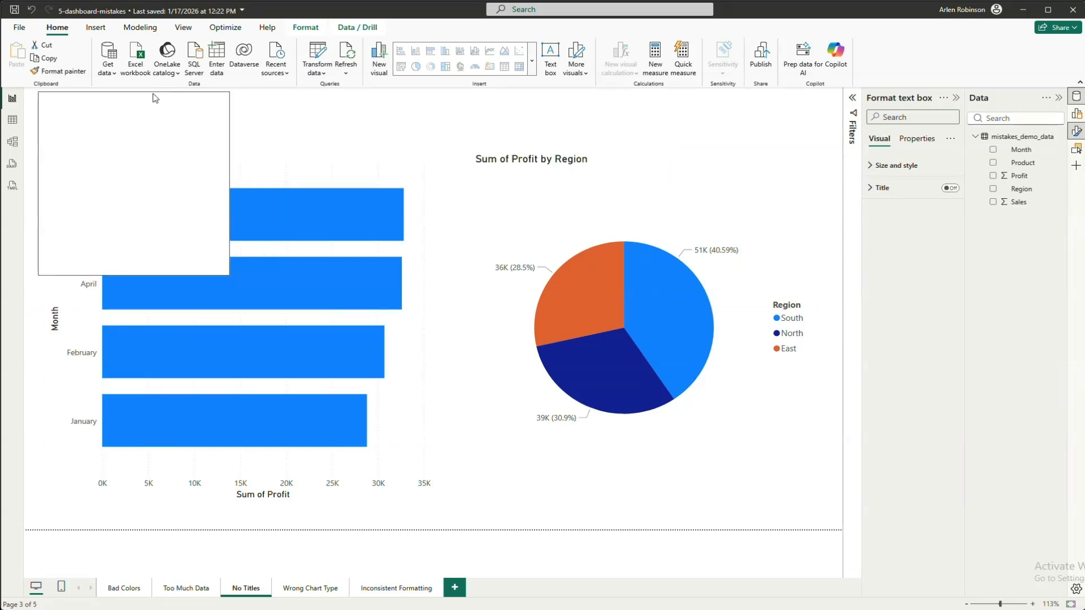
left_click_drag(229, 275, 305, 132)
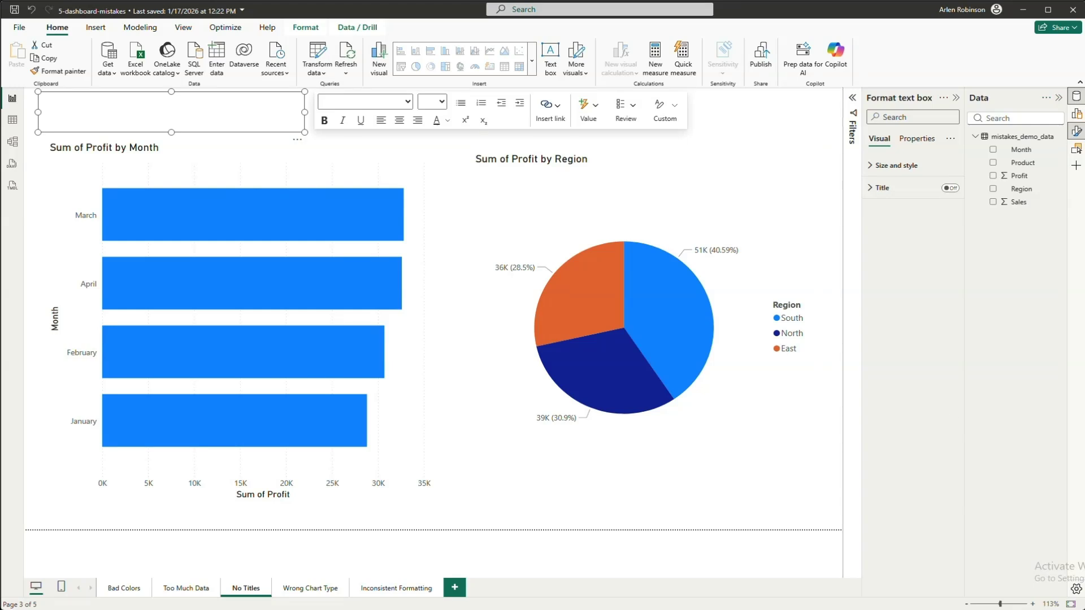
Enter the bold page title "Q1 regional sales snapshot" in the text box and set its font size to 24
left_click(99, 119)
type("Q1 regional sales snapshot")
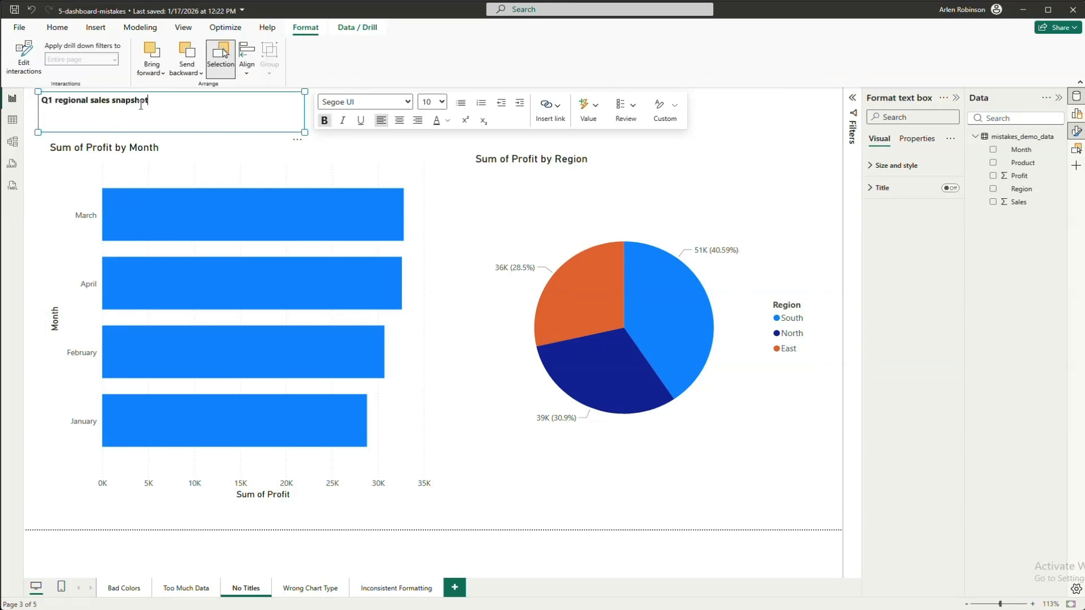
key("ctrl+a")
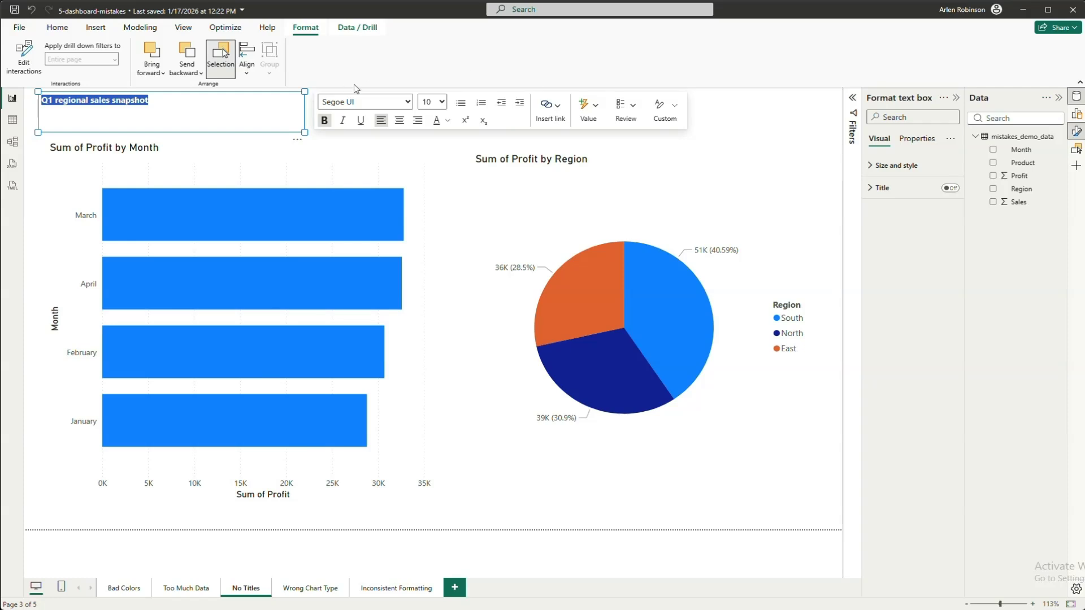
left_click(442, 103)
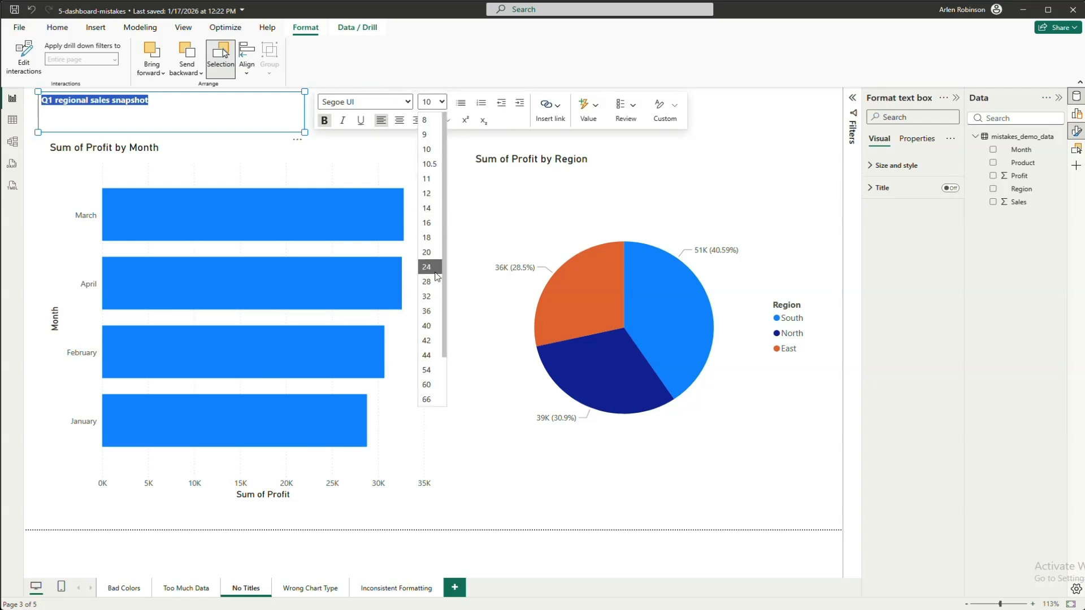
left_click(425, 243)
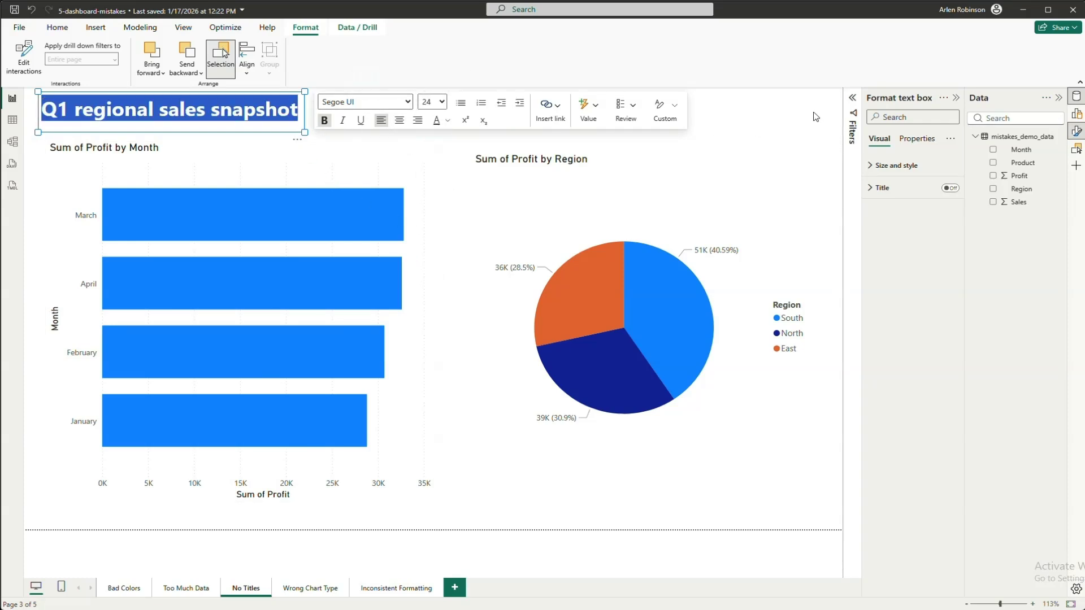
left_click(783, 110)
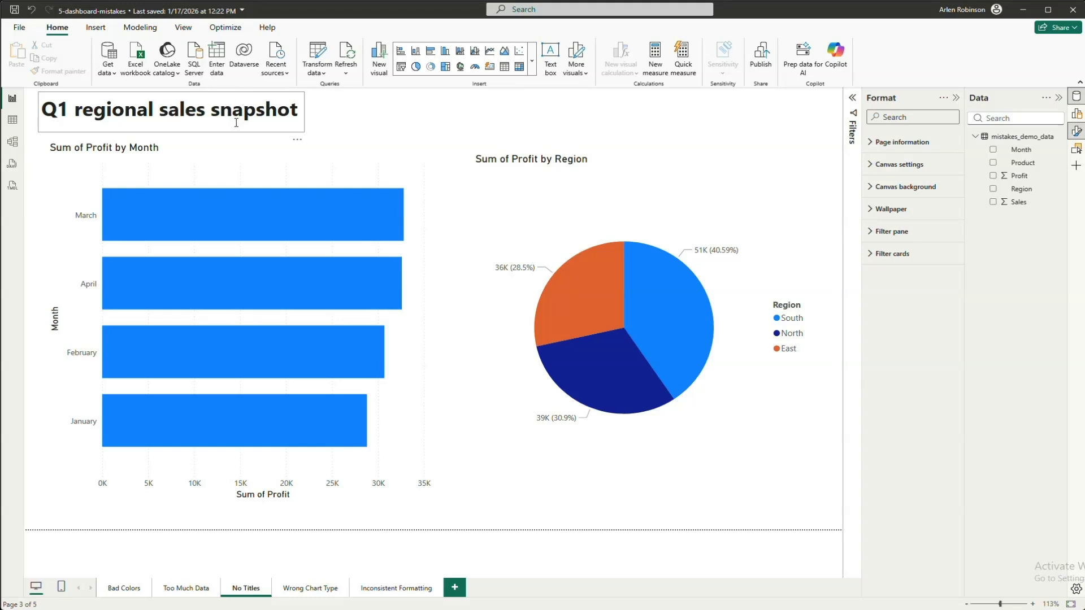
Align the Sum of Profit by Region pie chart with the top of the bar chart and enlarge it to match the bar chart's bottom edge
left_click(165, 148)
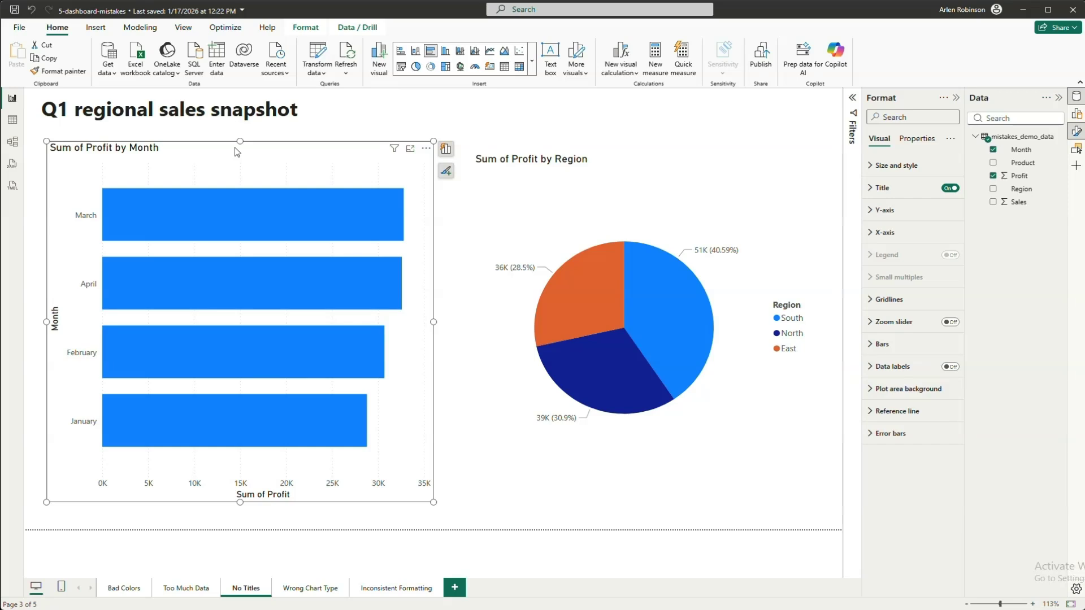
left_click(602, 156)
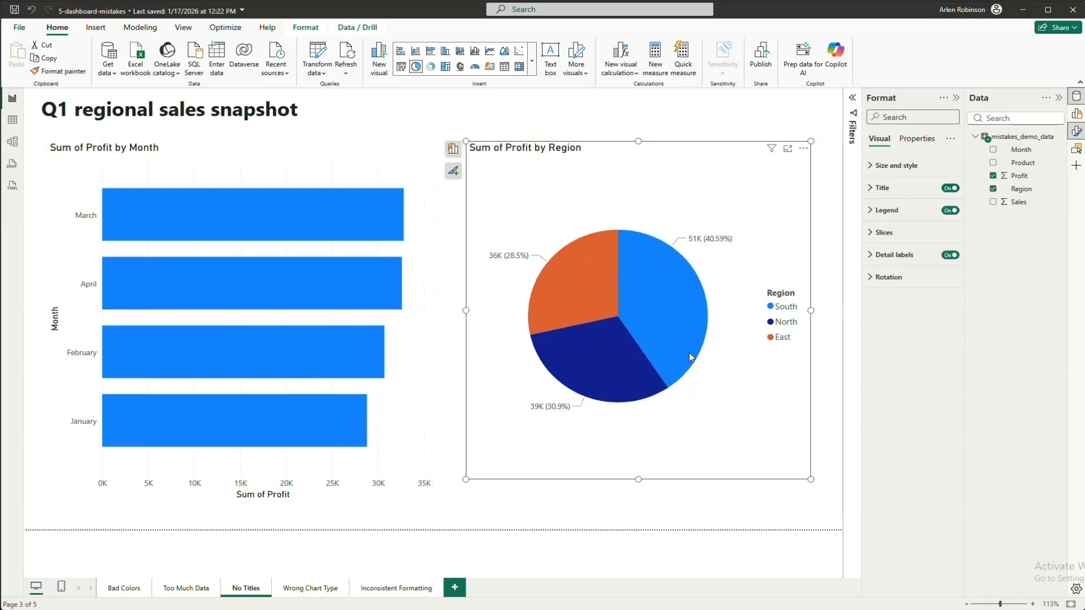
left_click_drag(811, 480, 825, 501)
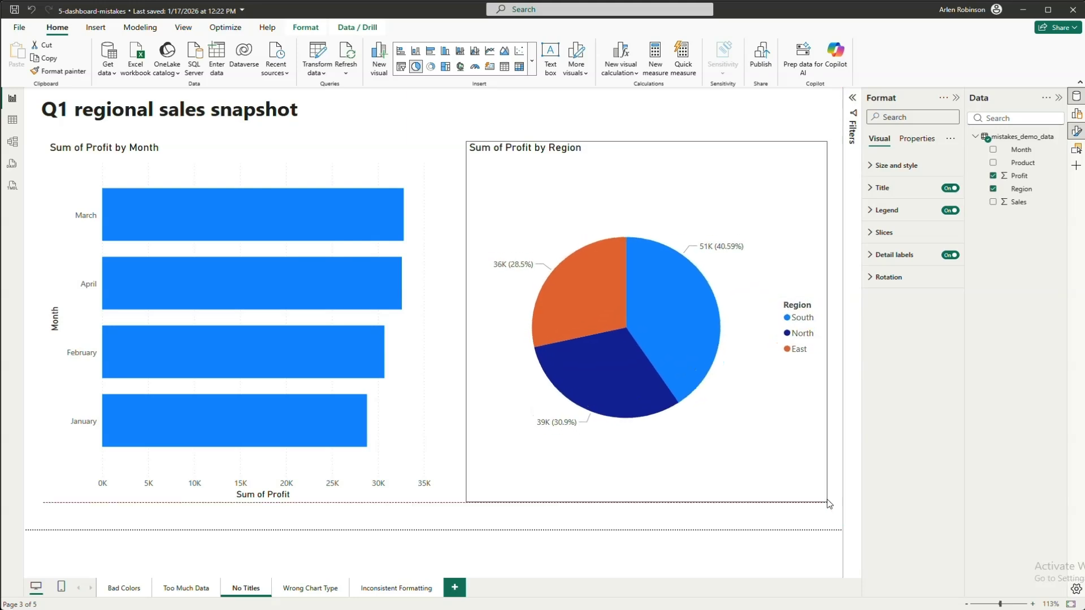
Shorten the title of the Sum of Profit by Month bar chart to "Profit by Month"
left_click(257, 163)
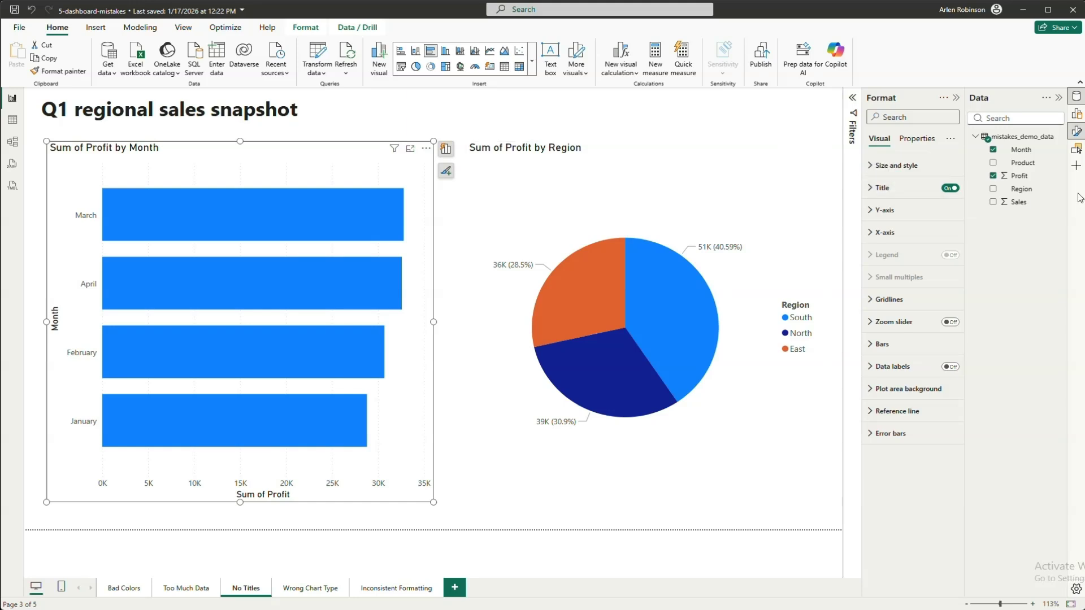
left_click(881, 187)
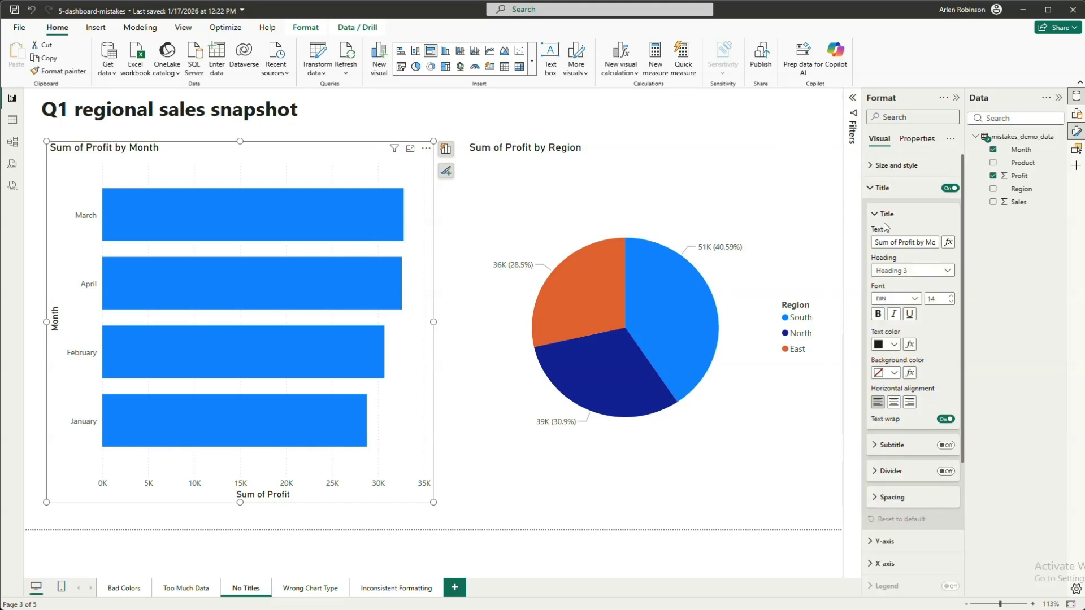
left_click_drag(898, 239, 850, 243)
key("BackSpace")
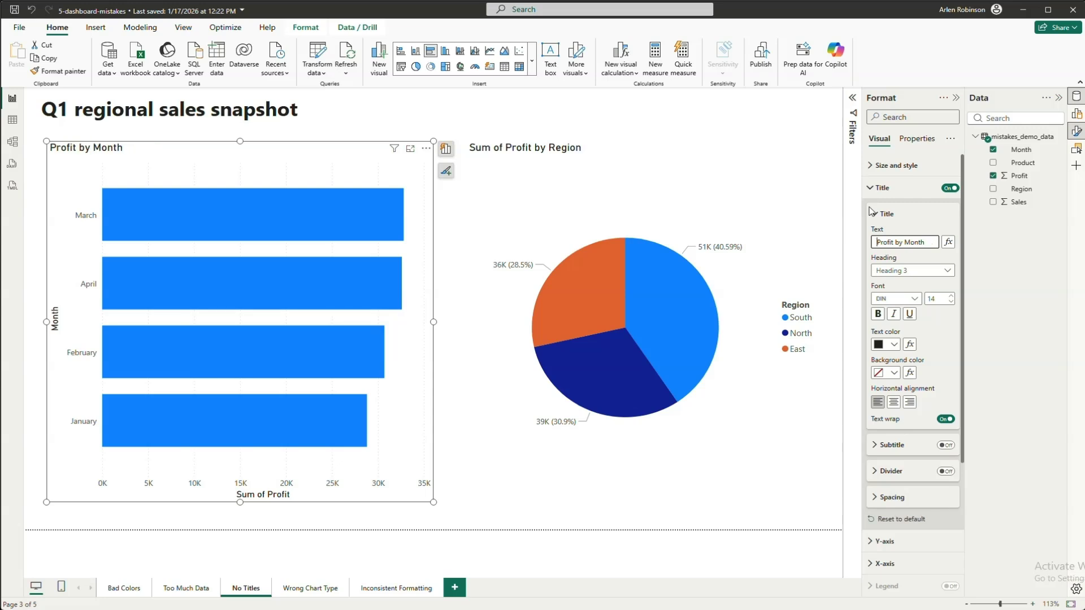
key("Delete")
Shorten the title of the Sum of Profit by Region pie chart to "Profit by Region"
left_click(649, 211)
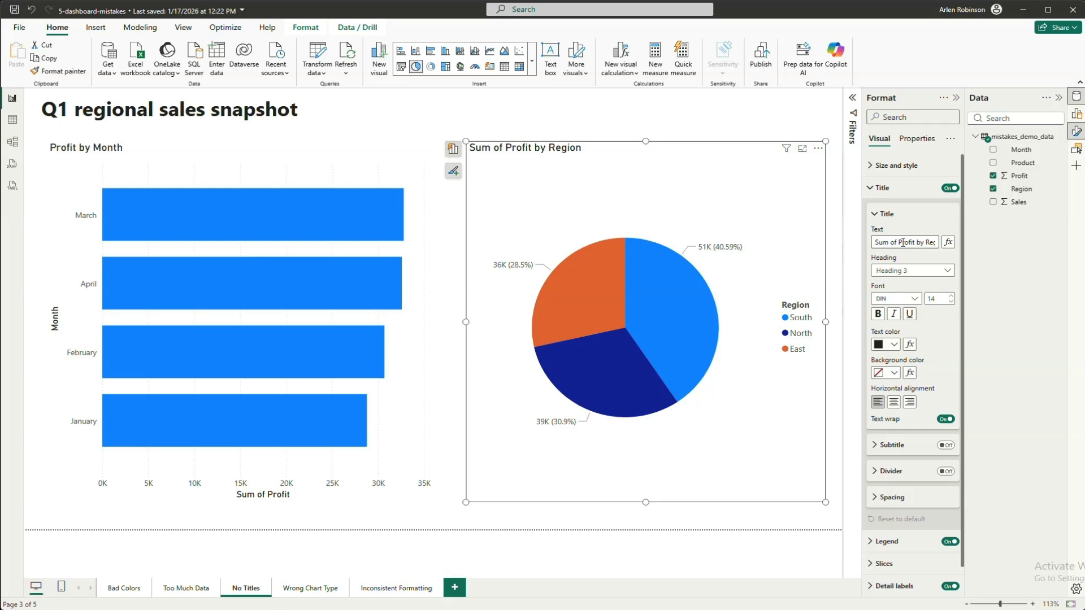
left_click_drag(900, 243, 851, 242)
key("BackSpace")
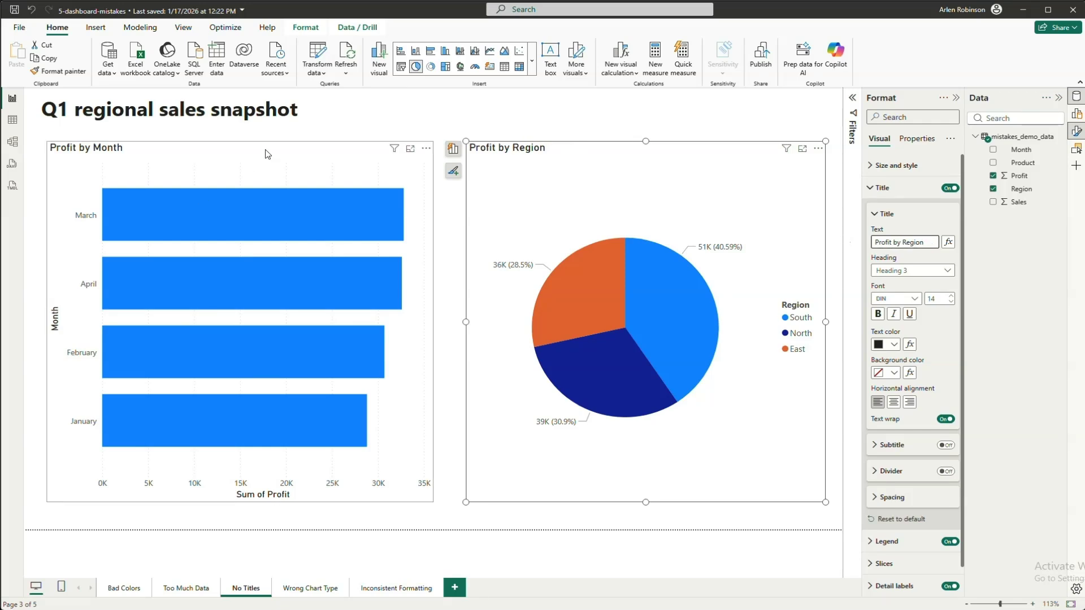
left_click(476, 111)
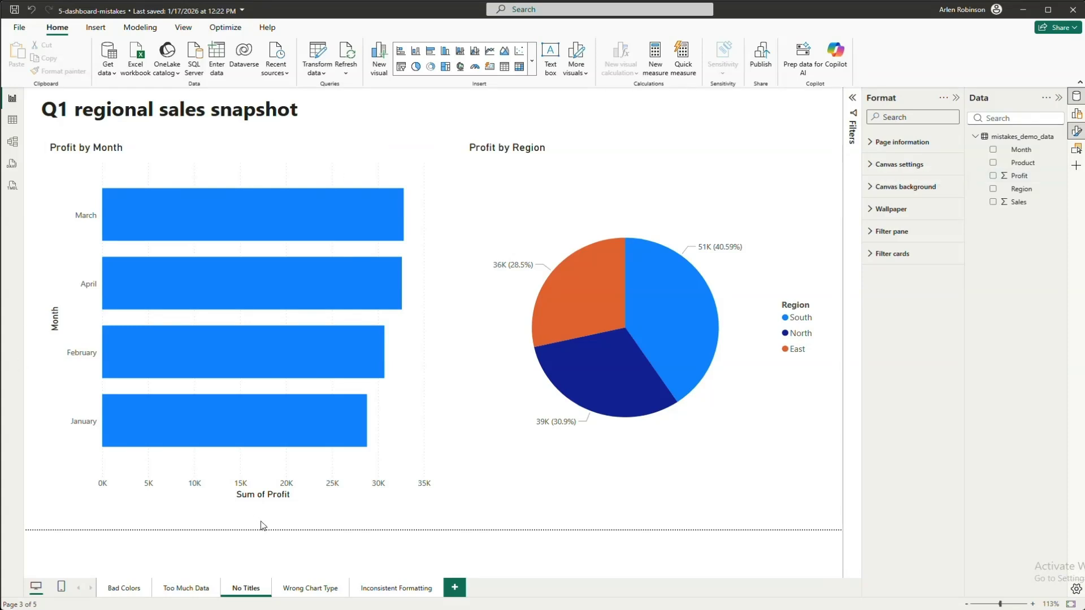
Open the Wrong Chart Type page and select its Sum of Sales by Month pie chart
left_click(313, 589)
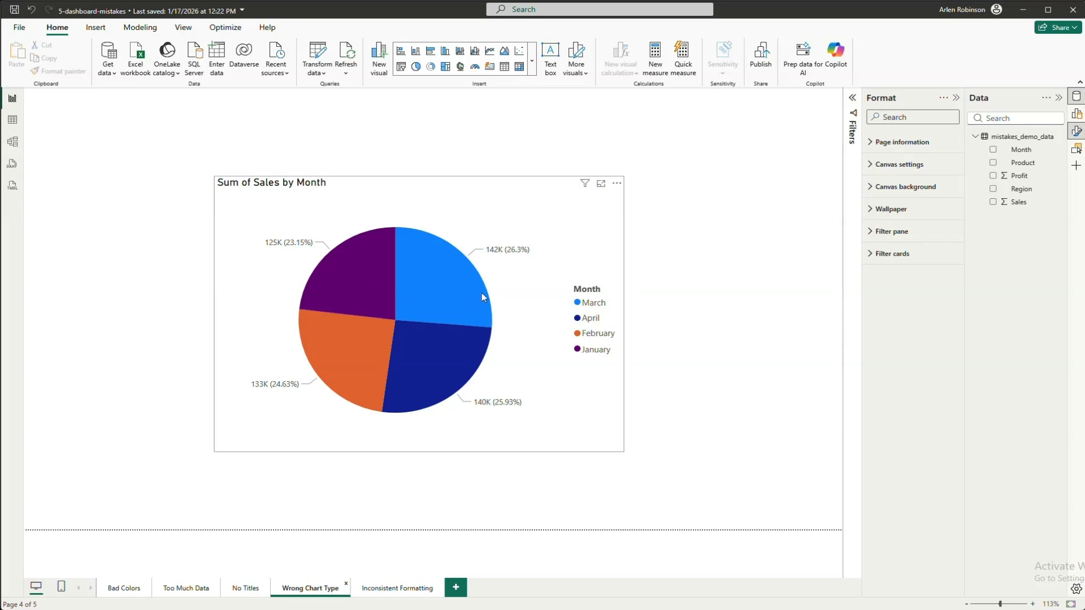
mouse_move(480, 291)
left_click(512, 210)
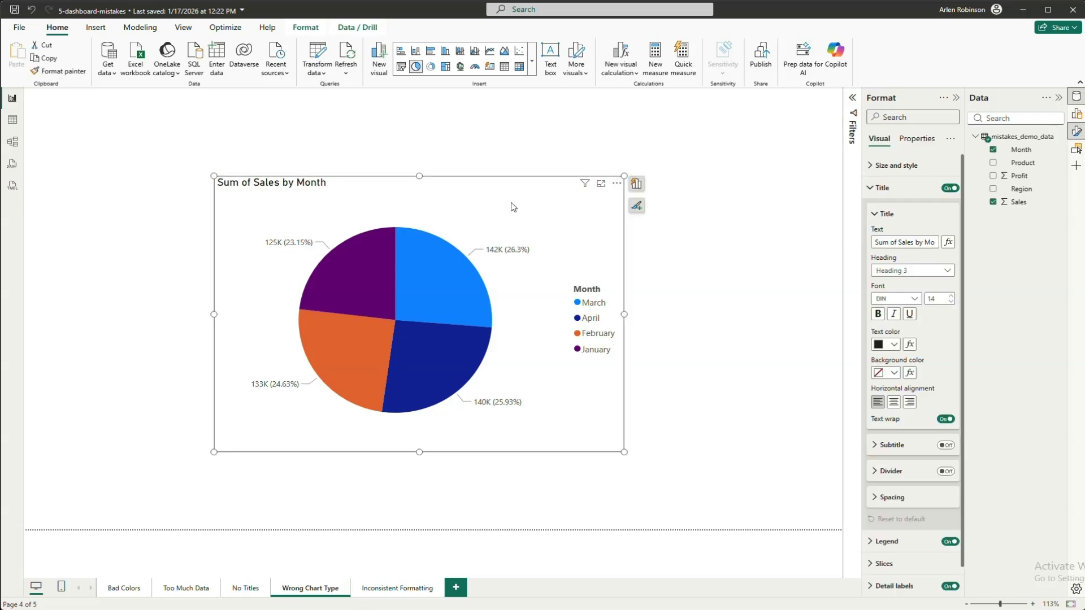
left_click(853, 97)
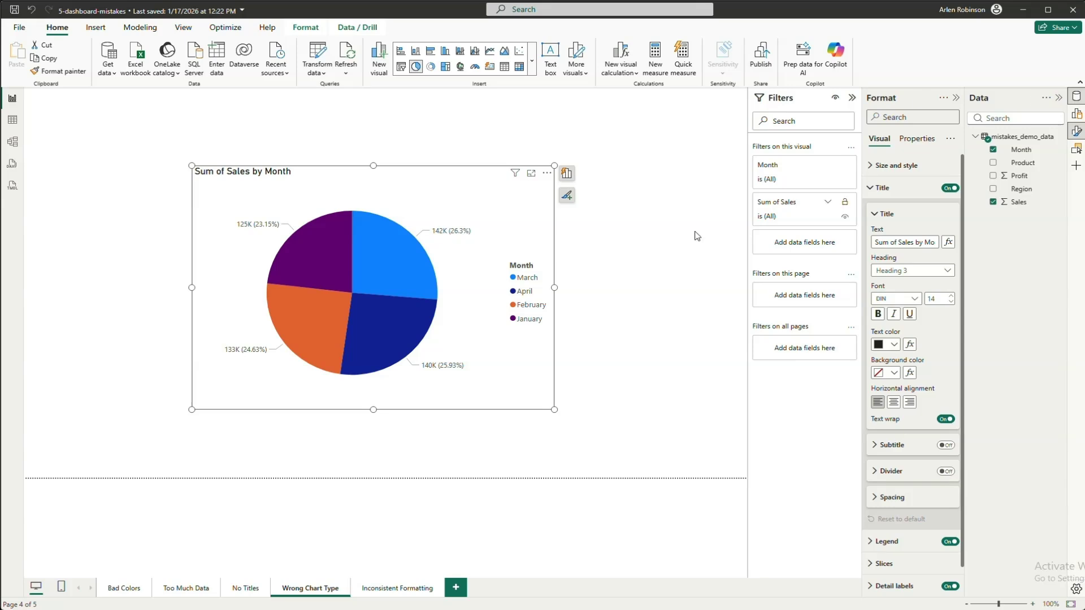
left_click(566, 194)
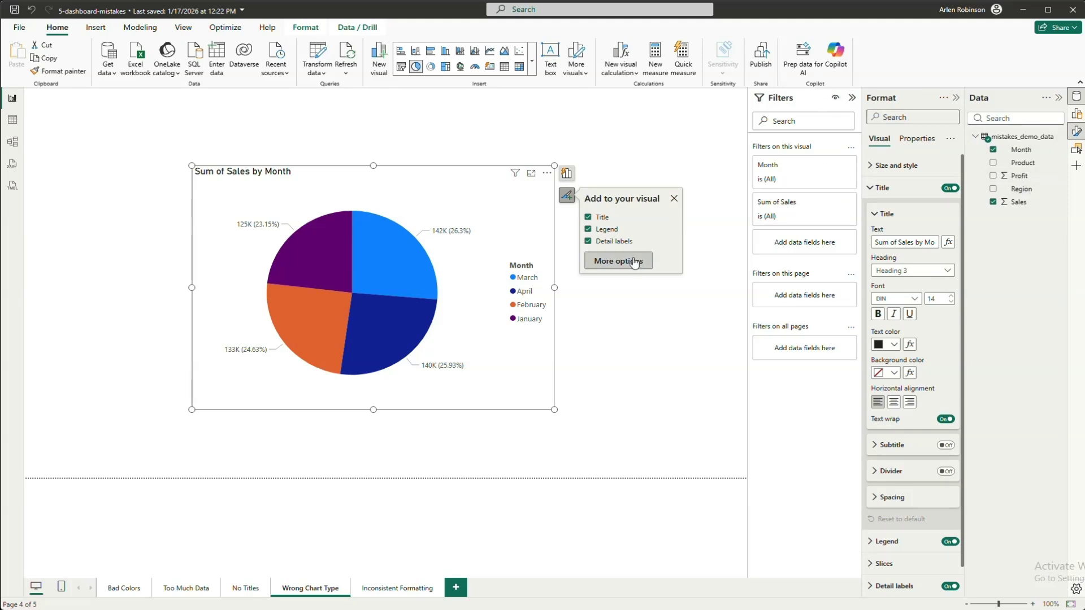
left_click(563, 175)
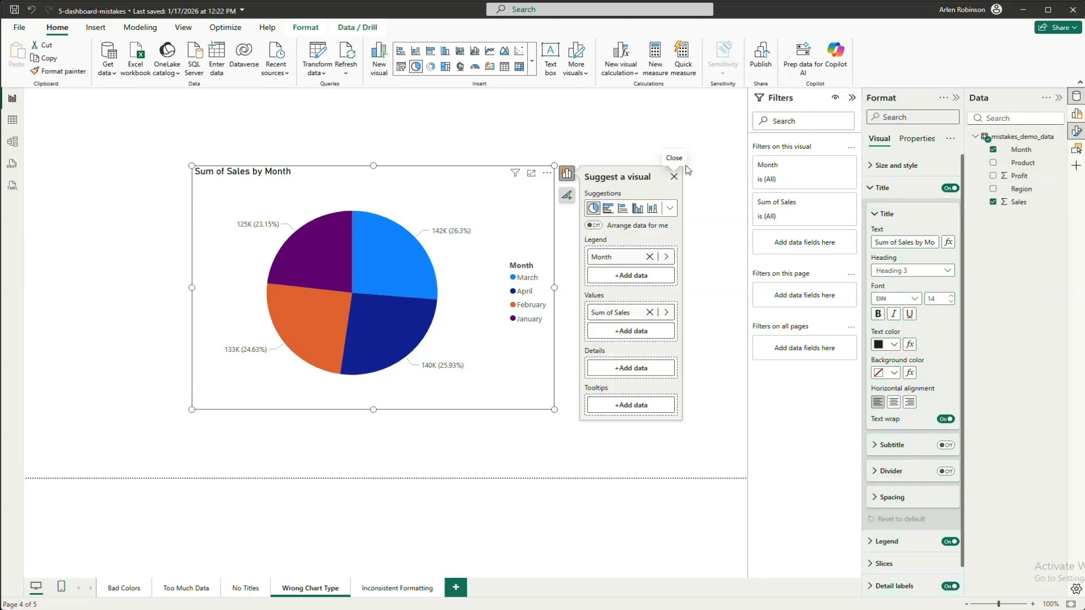
left_click(705, 121)
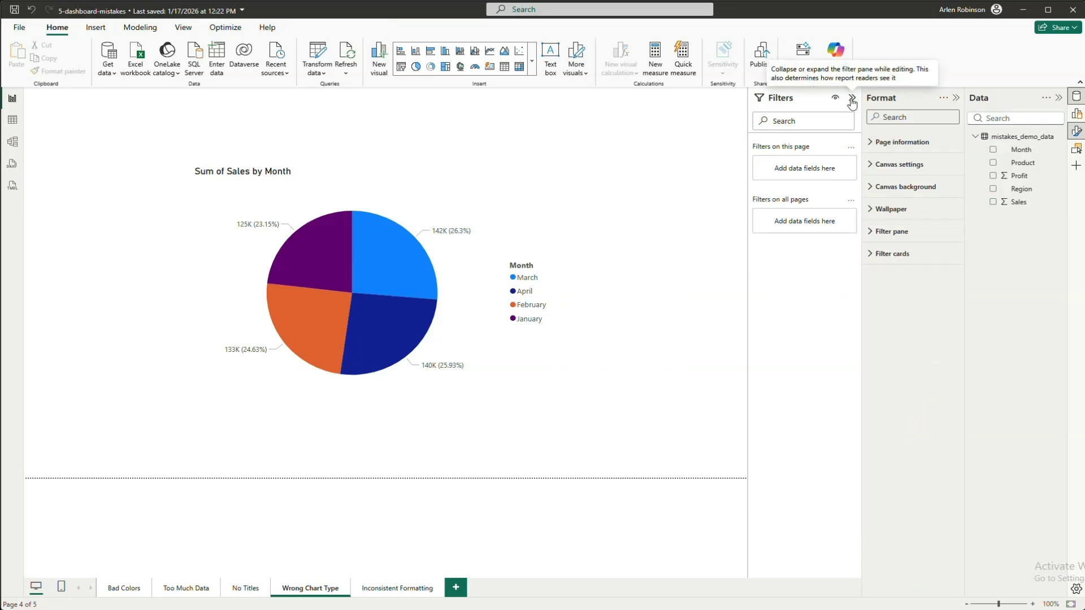
left_click(1077, 150)
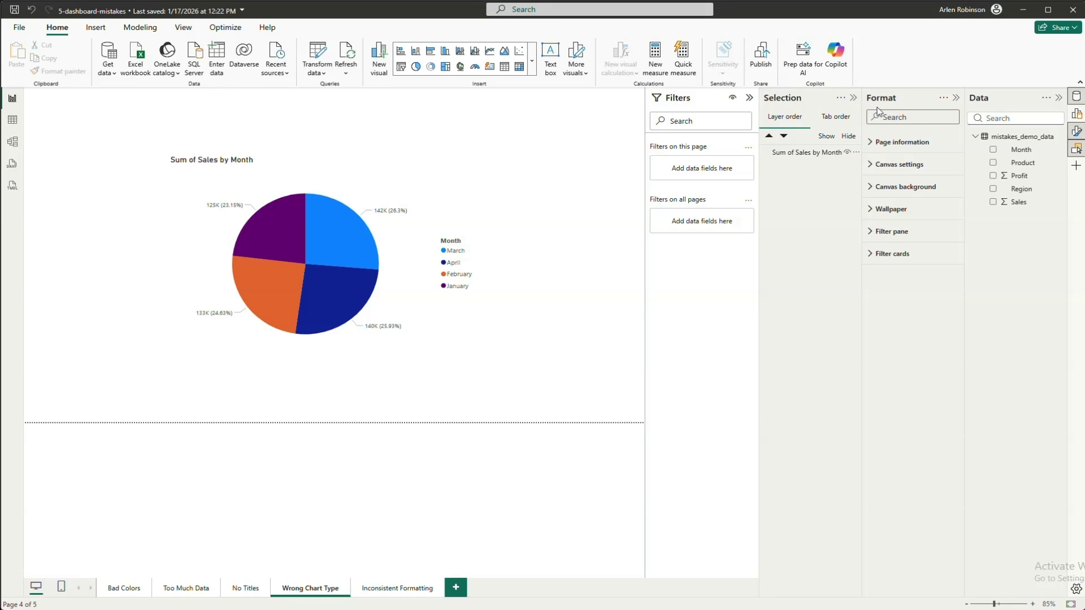
left_click(852, 99)
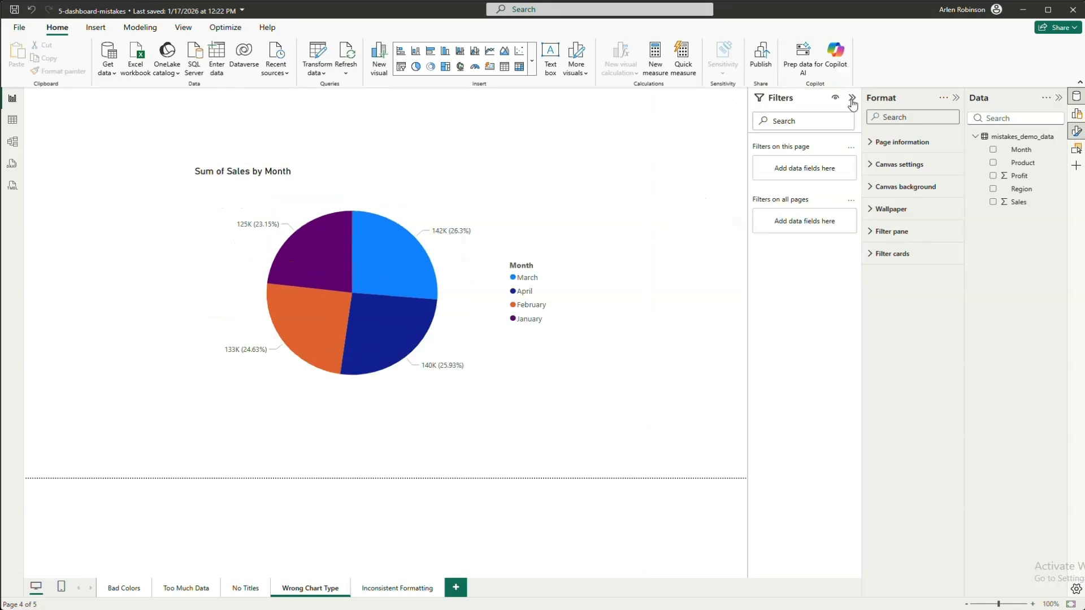
left_click(956, 102)
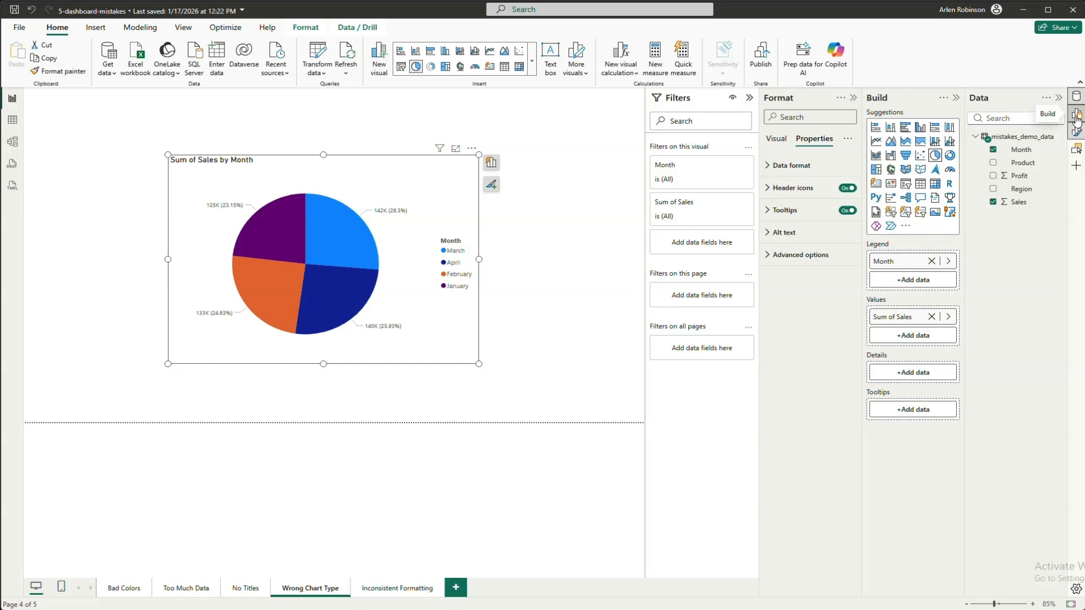
Convert the Sum of Sales by Month pie chart to a line chart, and widen and recenter it on the page
left_click(1075, 117)
left_click(1076, 117)
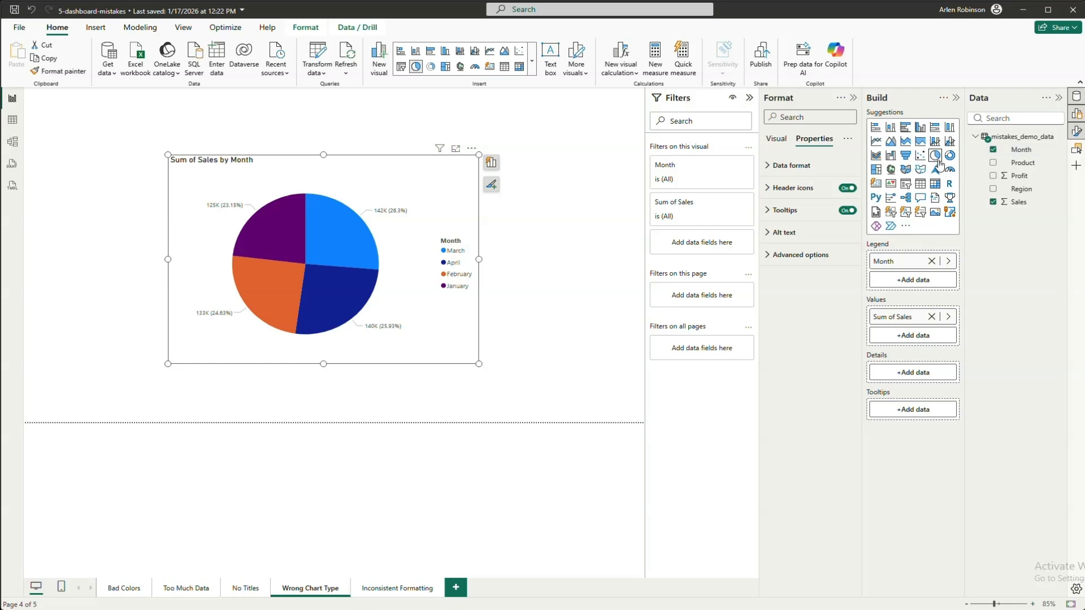
left_click(877, 142)
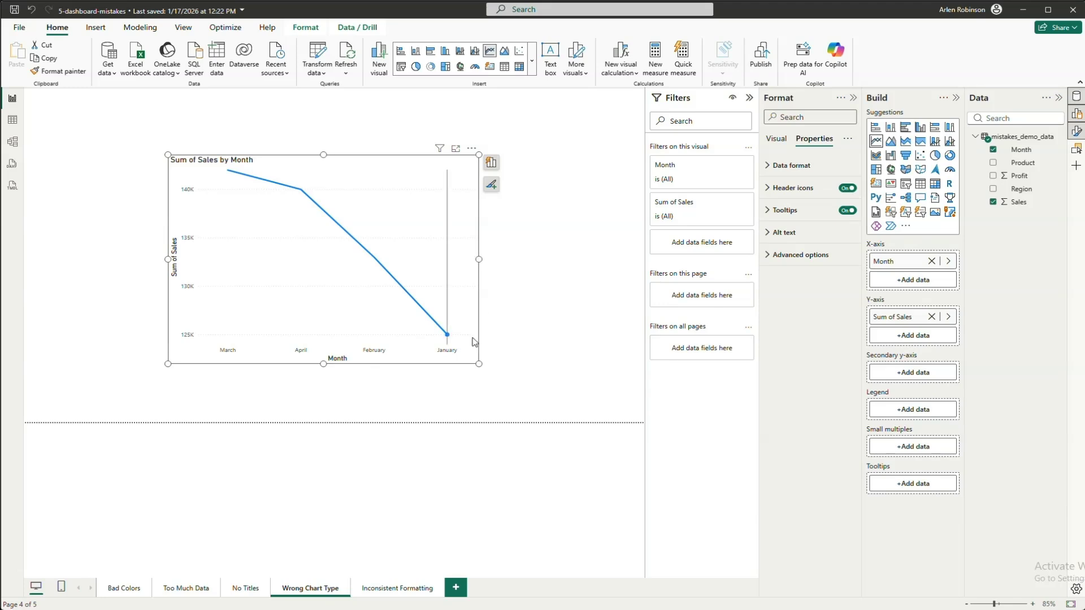
left_click_drag(479, 364, 635, 392)
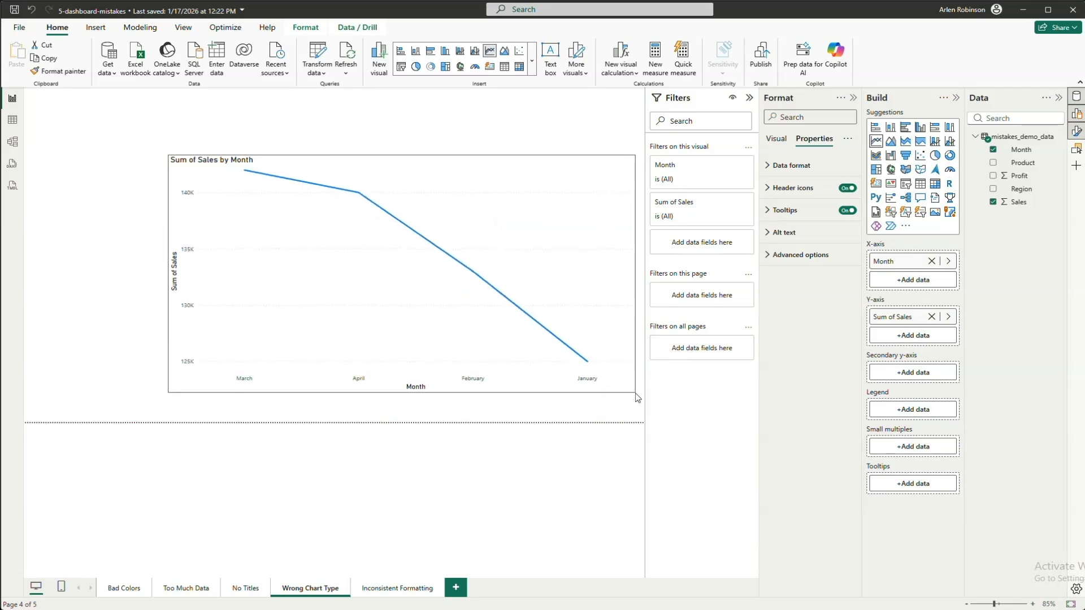
left_click_drag(388, 162, 326, 150)
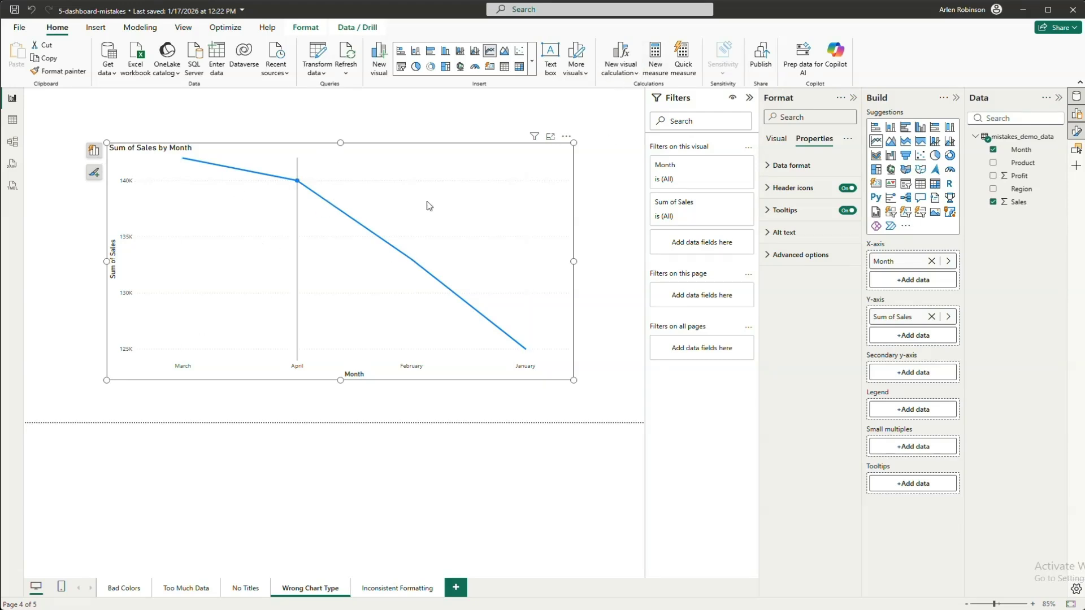
Sort the Sum of Sales by Month line chart's axis in ascending order of Sum of Sales
left_click(566, 136)
mouse_move(600, 201)
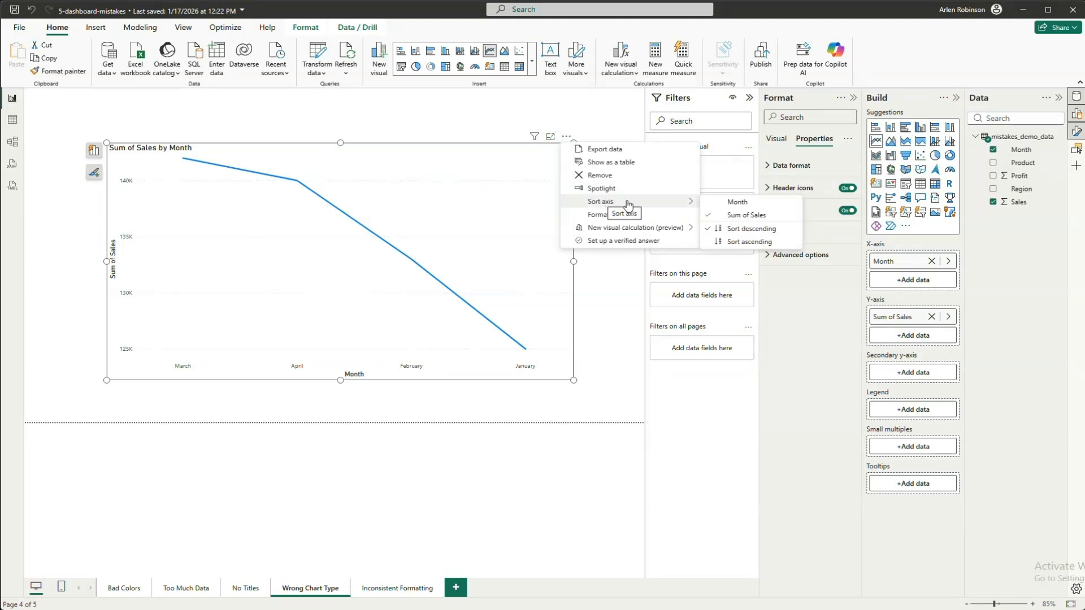
left_click(756, 243)
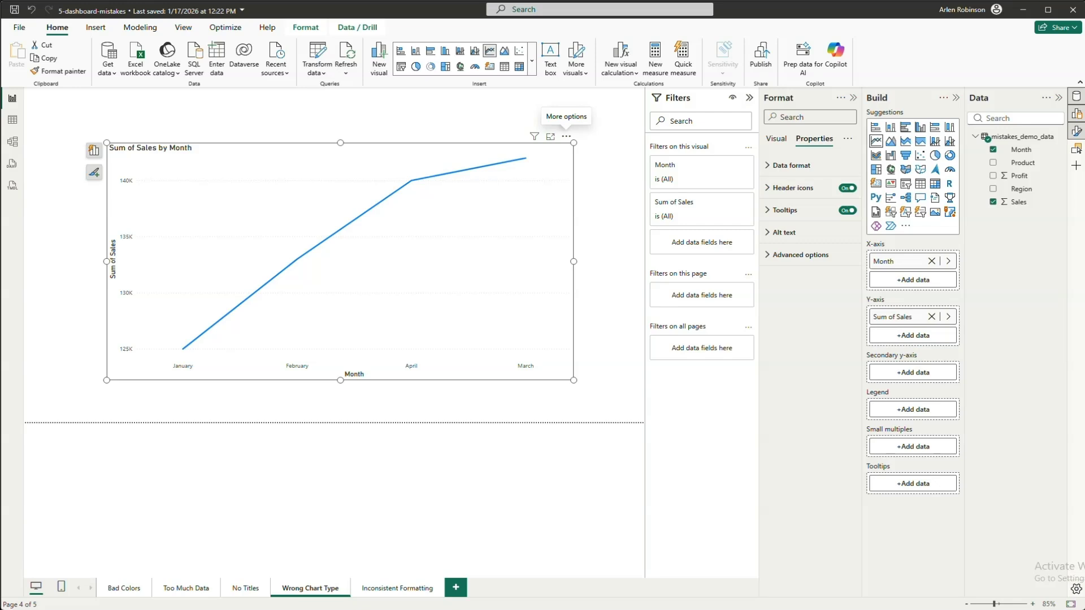
Open the Inconsistent Formatting page and collapse the Filters, Format and Data panes to give the canvas more room
left_click(398, 588)
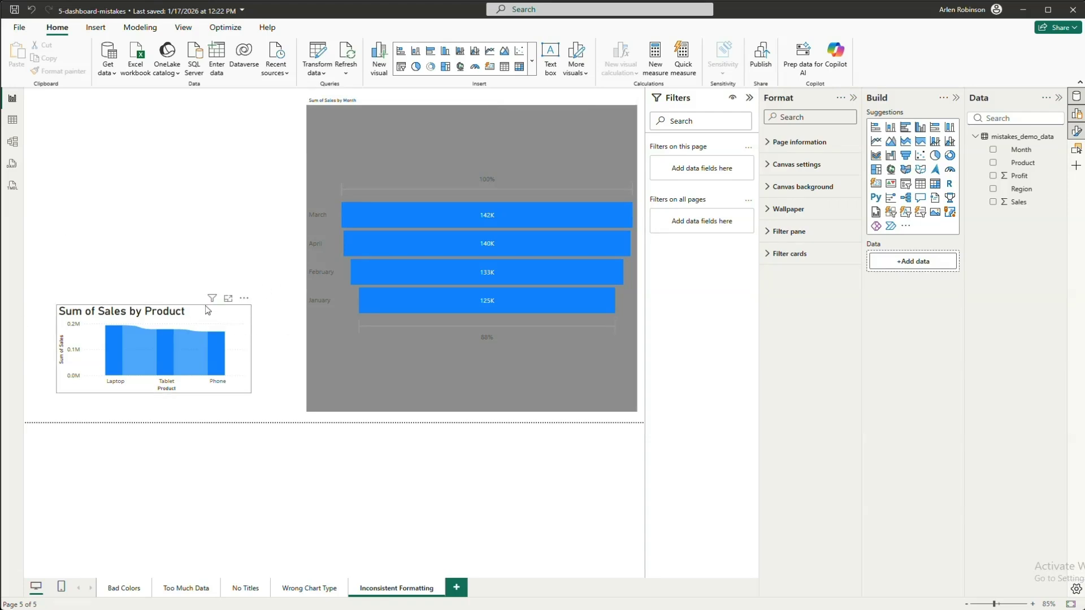
left_click_drag(208, 315, 210, 292)
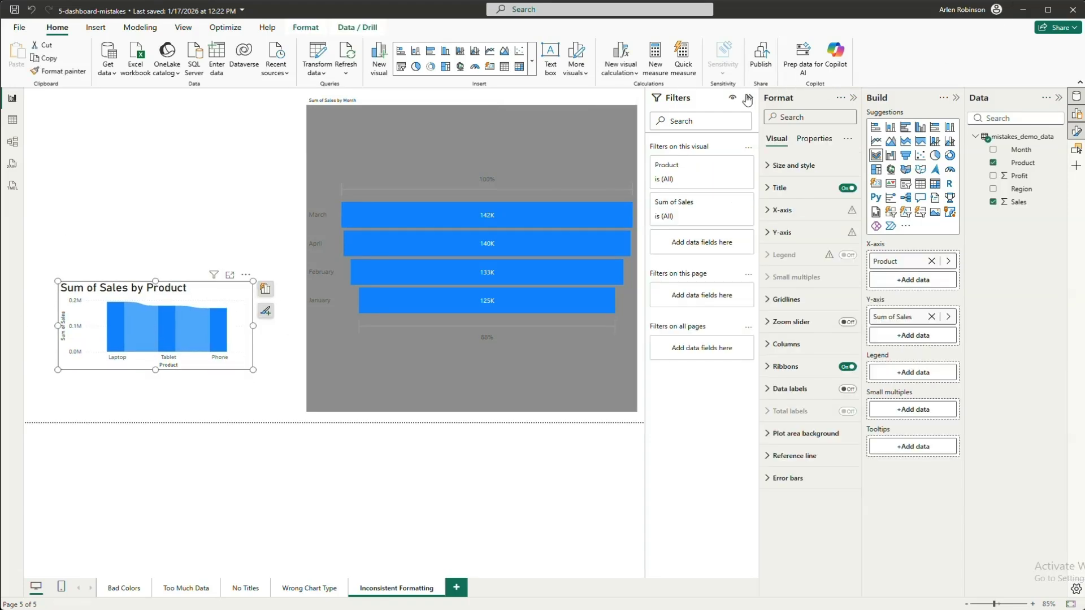
left_click(749, 98)
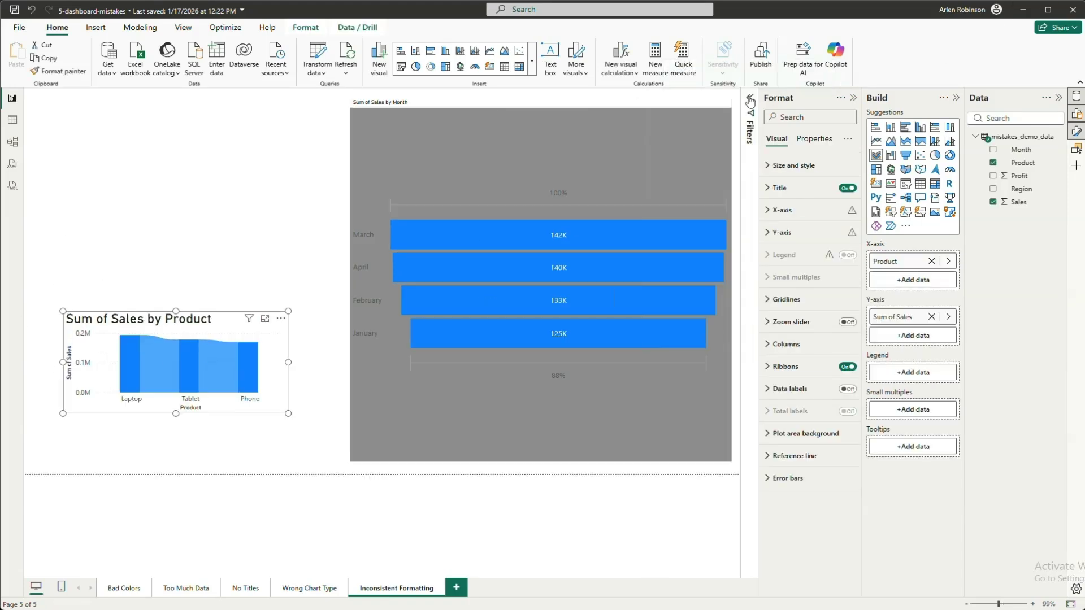
left_click(852, 98)
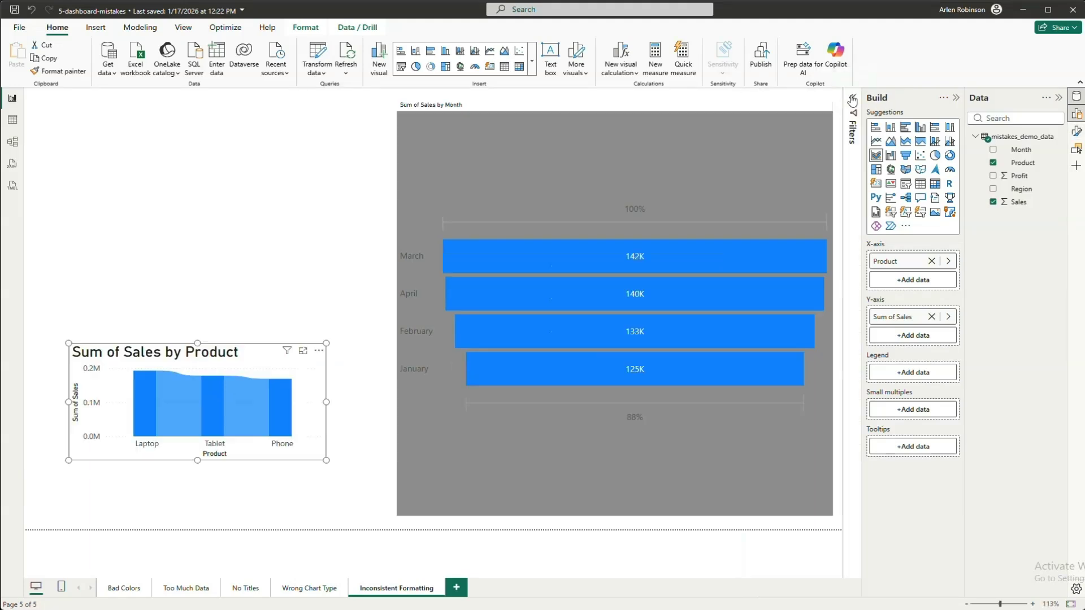
left_click(1057, 98)
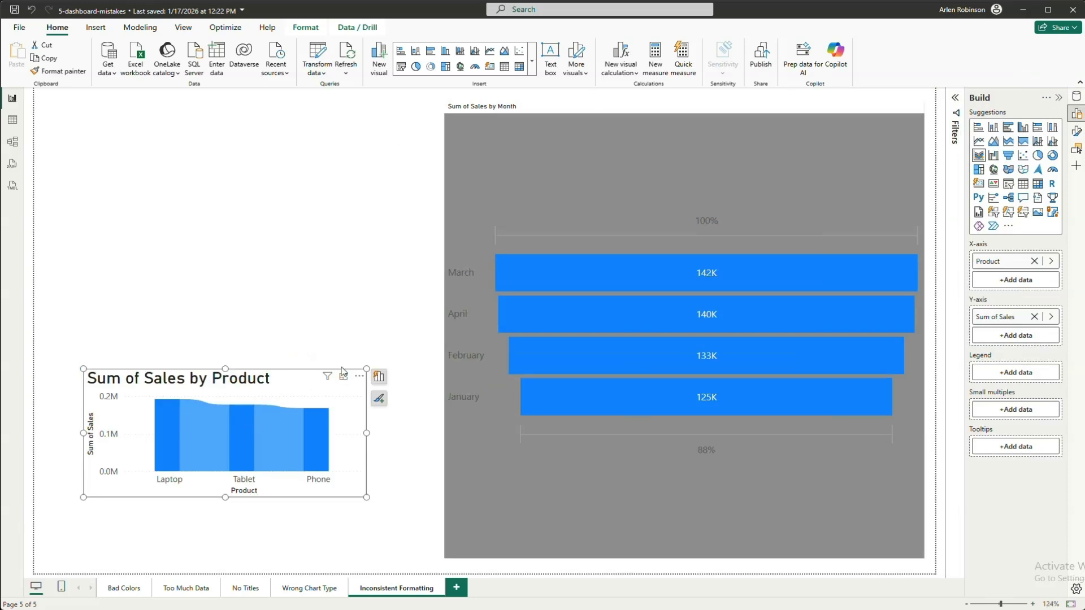
Move the Sum of Sales by Product chart up and enlarge it, and shrink the Sum of Sales by Month funnel to a similar height beside it
left_click_drag(295, 375, 278, 131)
left_click_drag(351, 247, 419, 420)
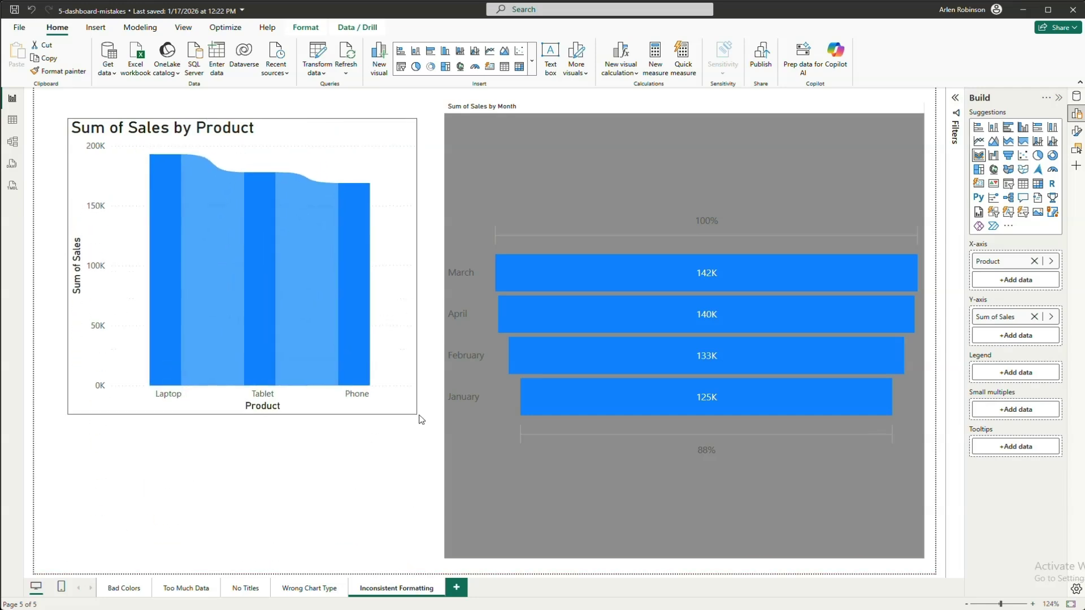
left_click(868, 139)
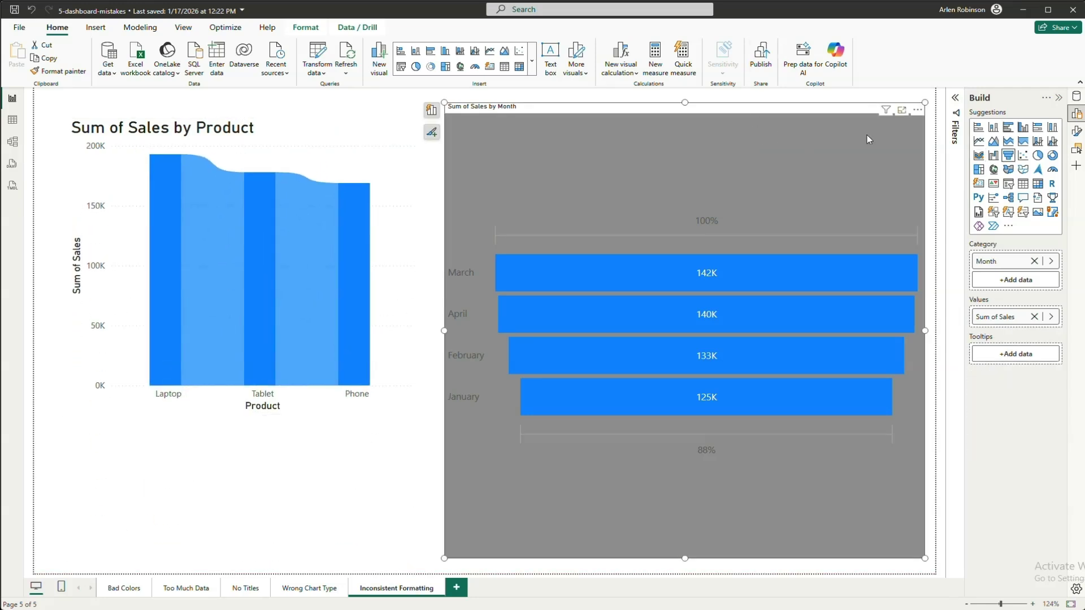
left_click_drag(925, 101, 859, 285)
left_click_drag(687, 288, 690, 144)
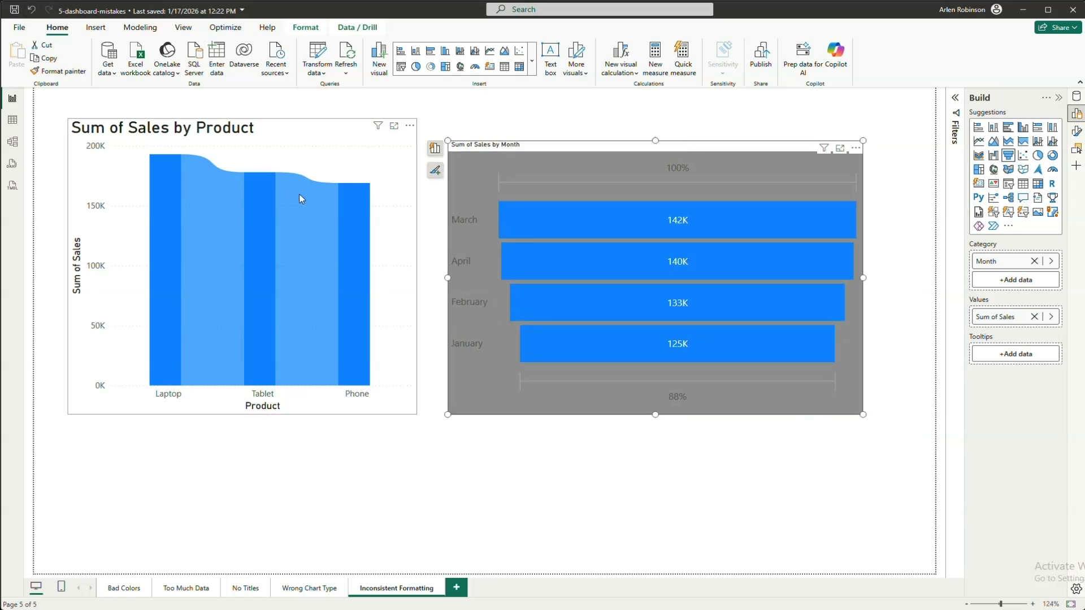
Align the top edges of the product ribbon chart and the month funnel chart, and slightly enlarge the funnel
left_click_drag(277, 131, 270, 163)
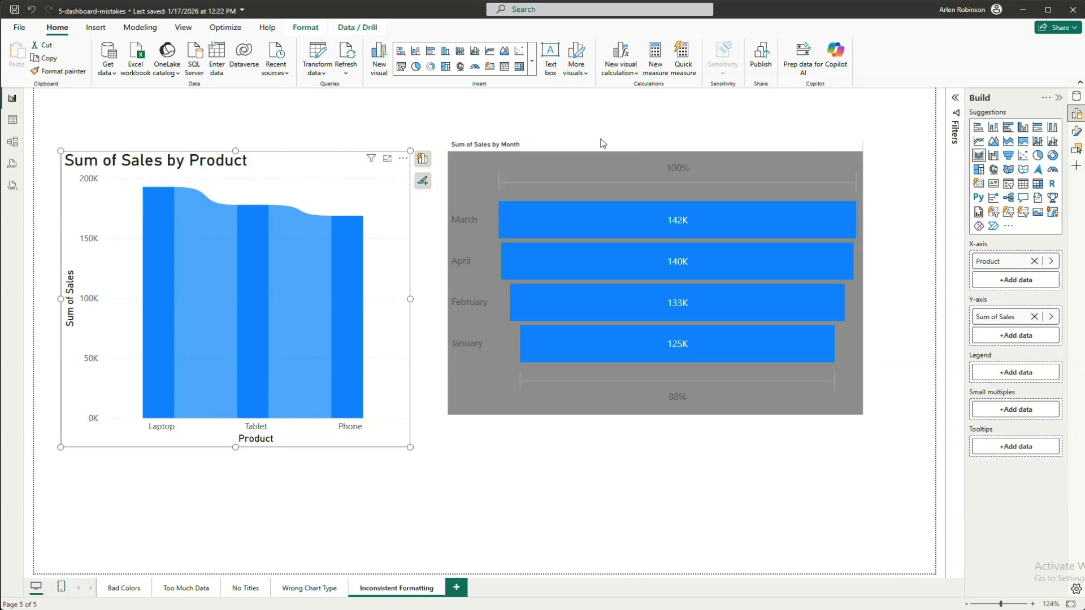
left_click_drag(602, 146, 594, 164)
left_click_drag(851, 423, 879, 433)
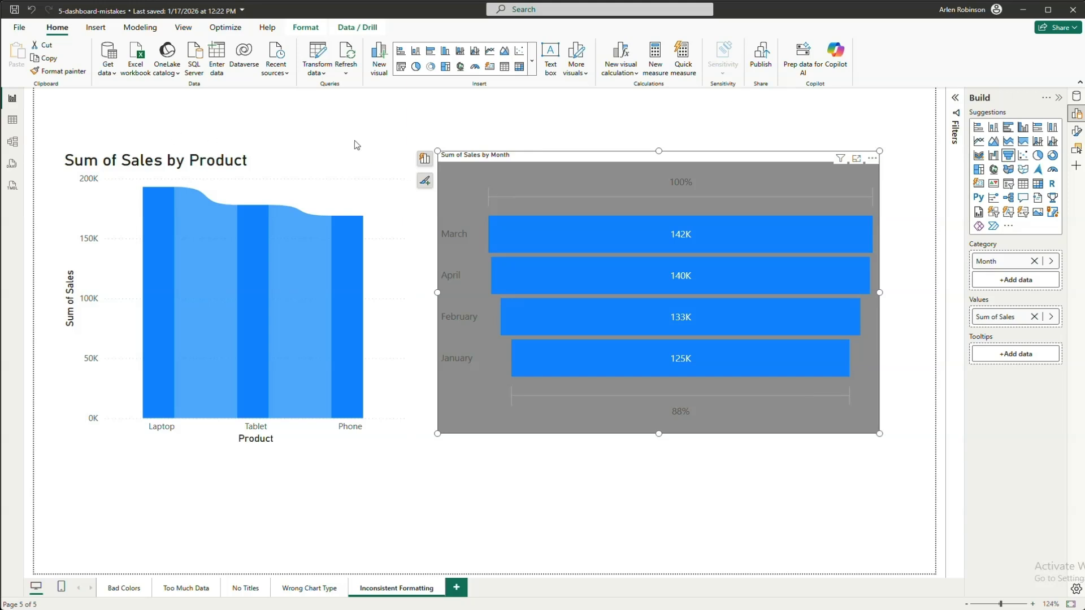
Set the title font size of the Sum of Sales by Month funnel to 17
left_click(276, 164)
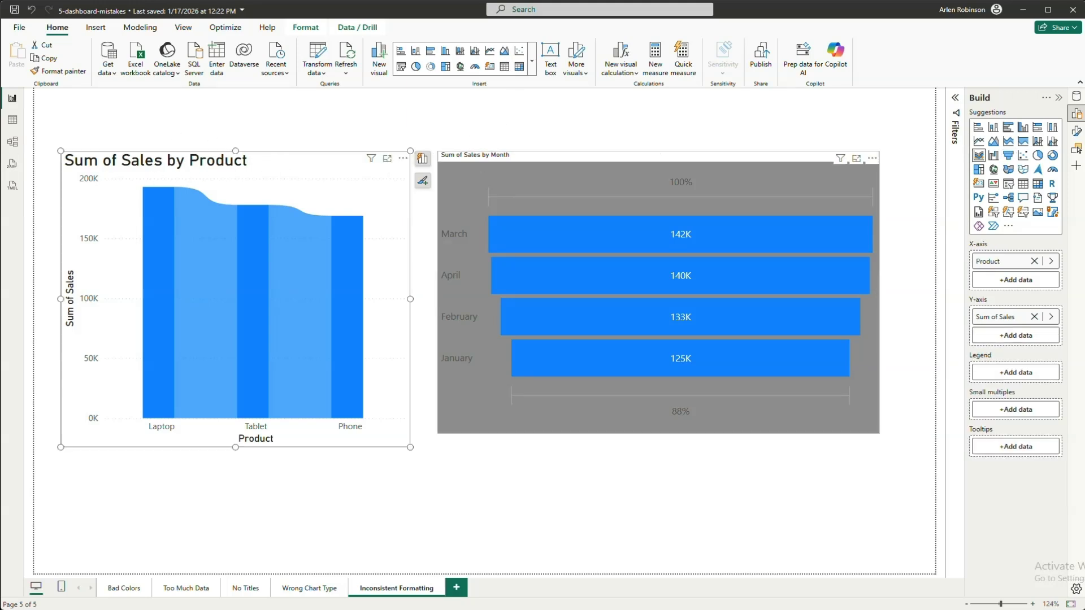
left_click(571, 159)
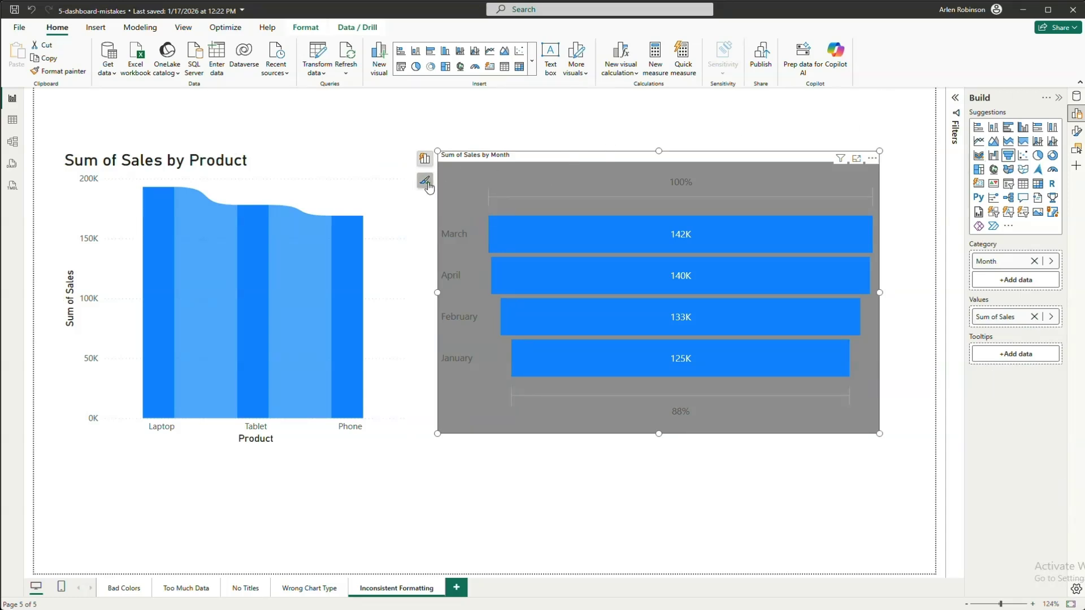
left_click(424, 180)
left_click(349, 270)
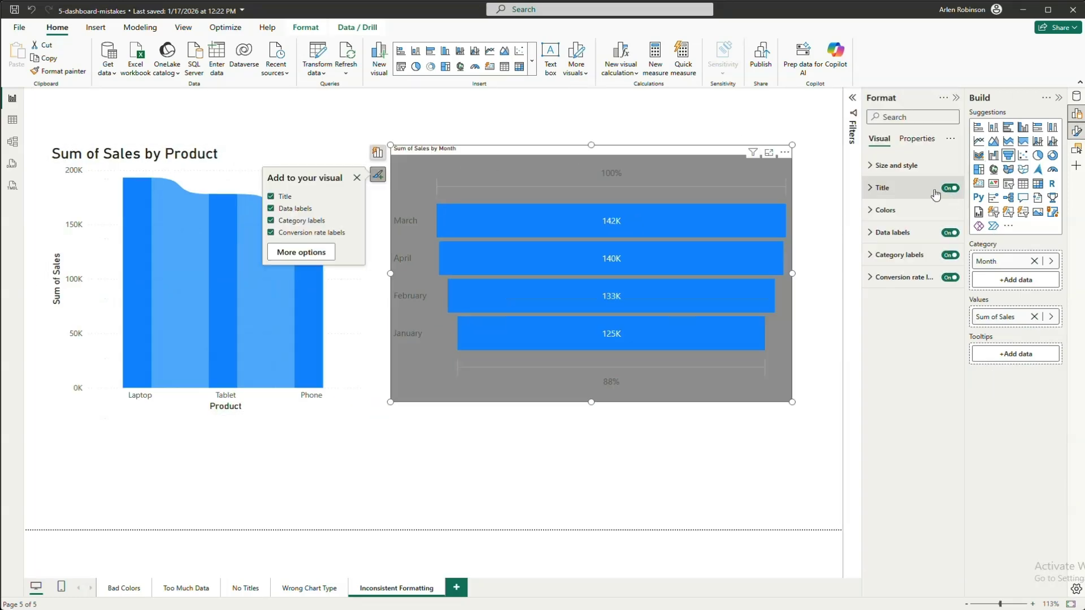
left_click(890, 188)
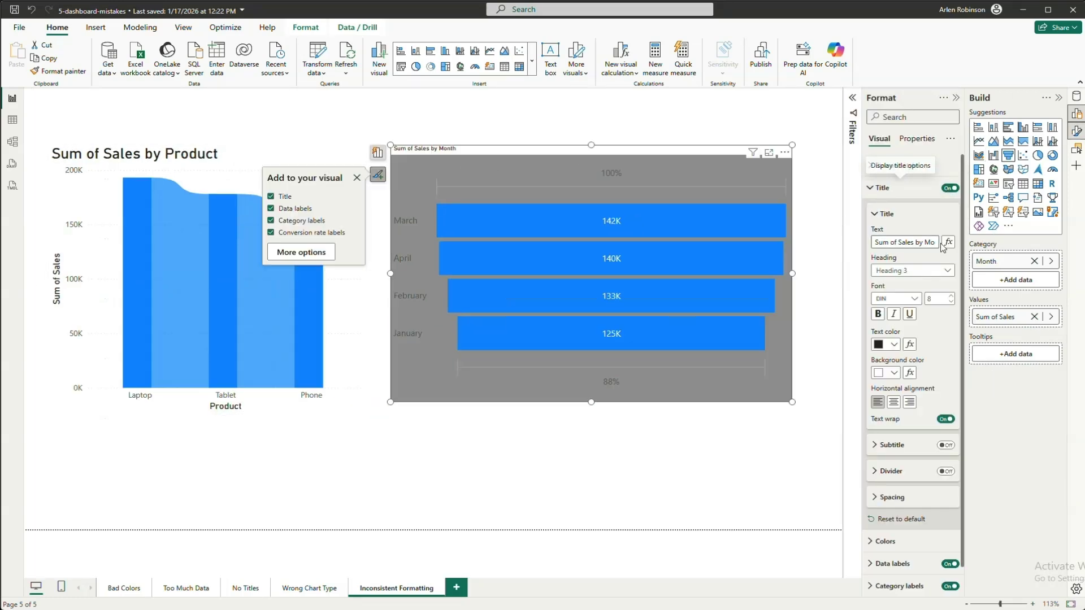
left_click(951, 296)
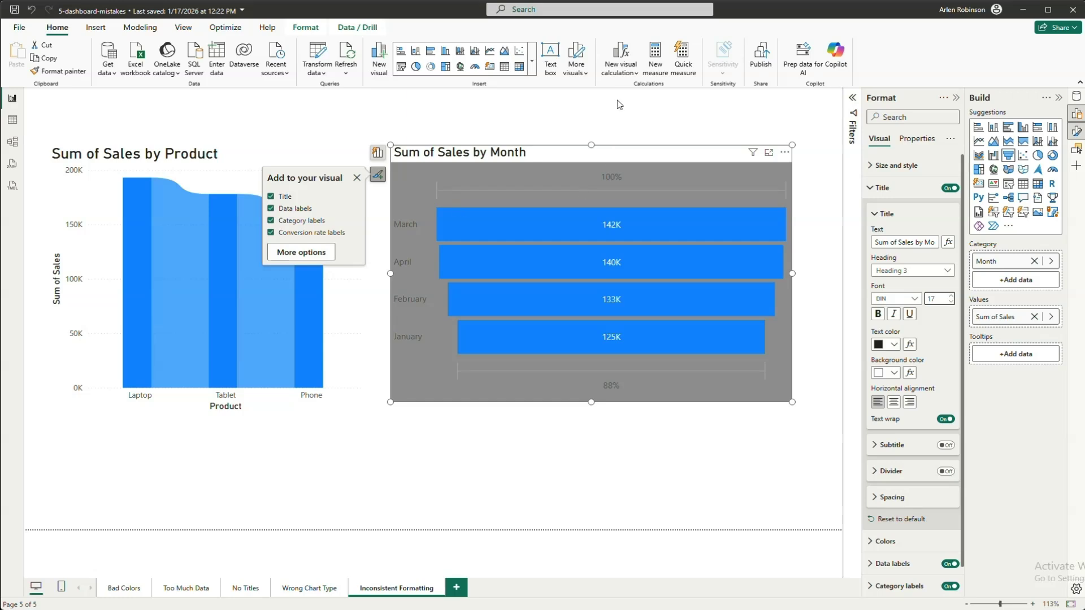
left_click(620, 105)
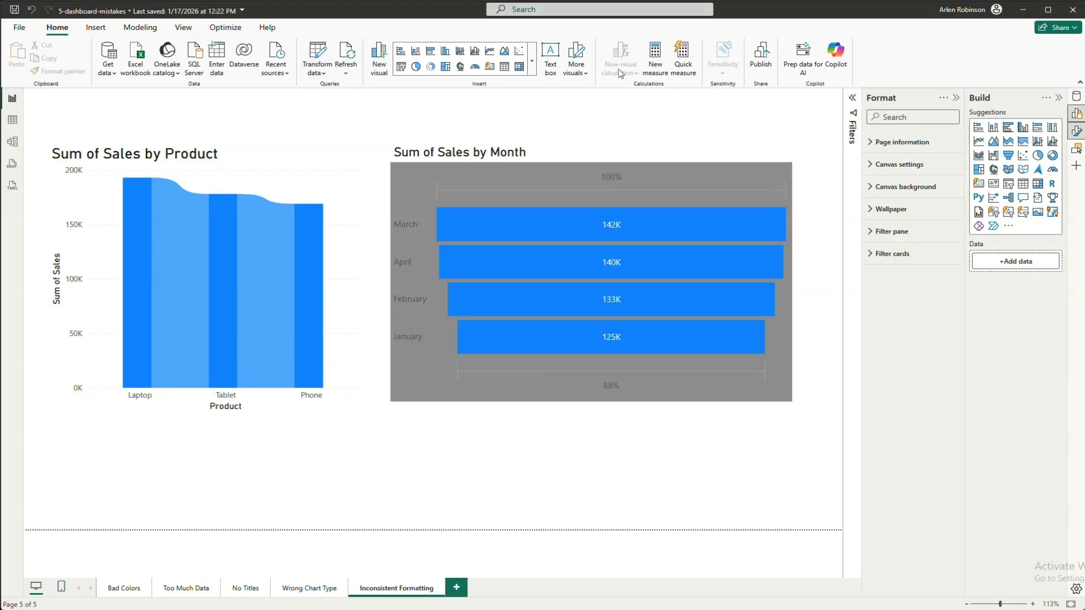
Insert a text box, place it above the Sum of Sales by Product chart and shrink it to a slim heading box
left_click(546, 56)
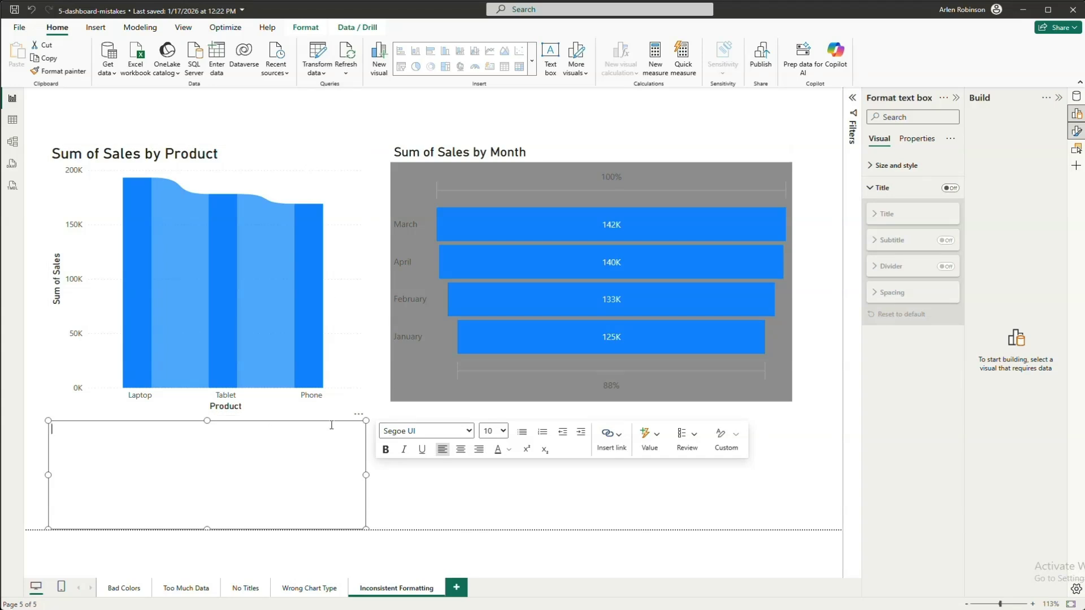
left_click_drag(270, 427, 265, 102)
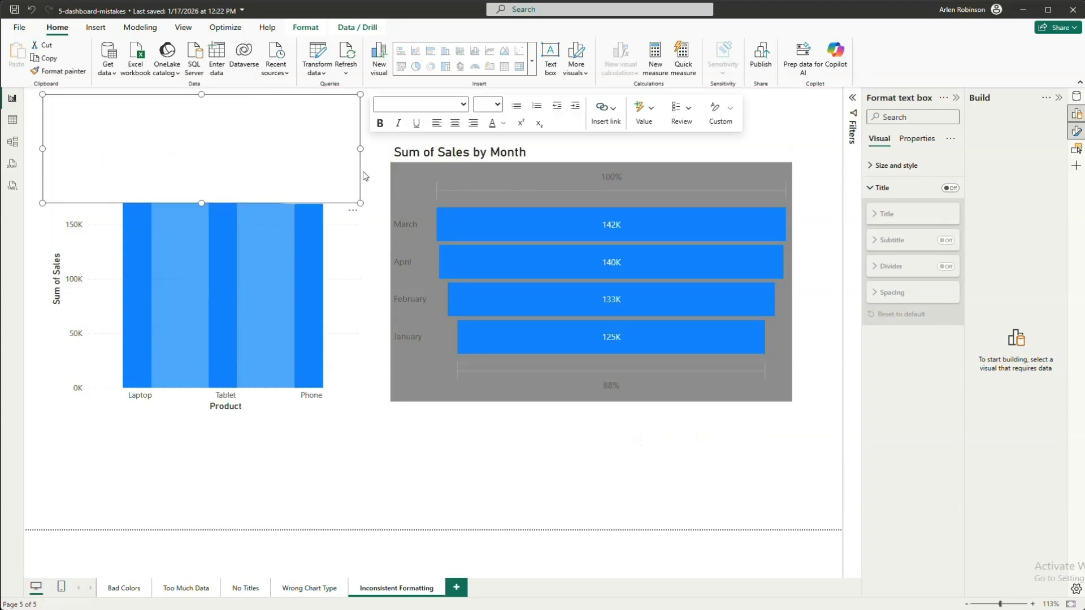
left_click_drag(361, 205, 350, 134)
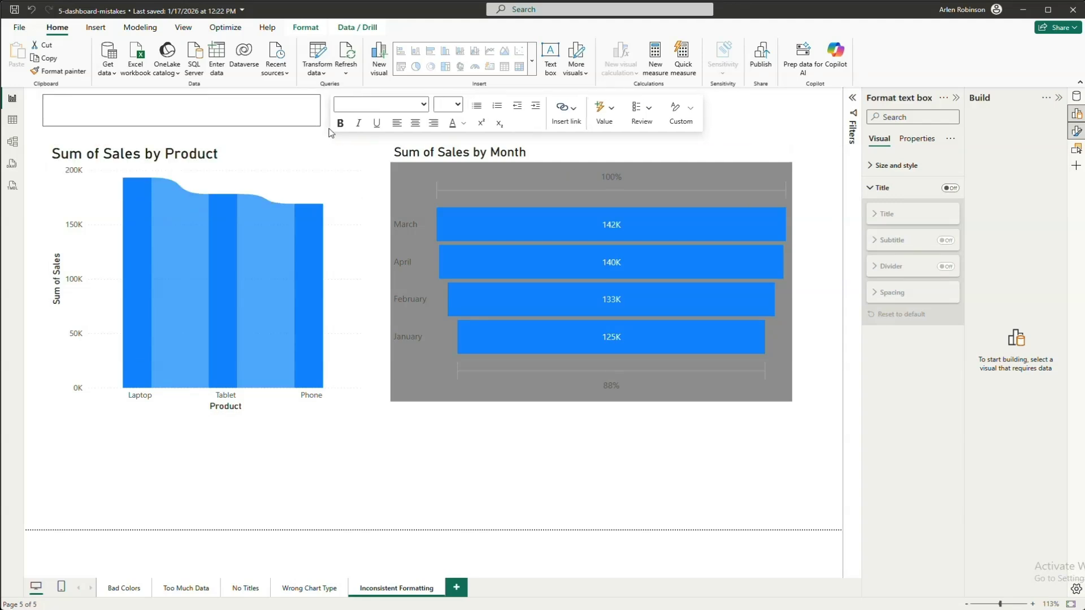
Enter the page heading "Sales Stats" in the text box and set its font size to 20
left_click(135, 116)
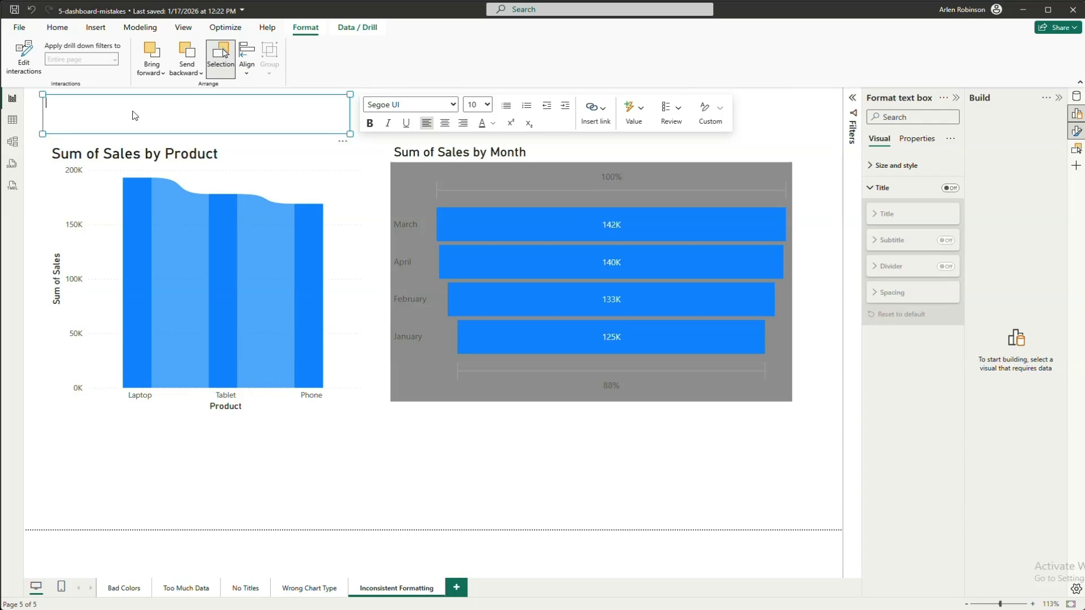
type("Sales Sat")
key("BackSpace")
type("tats")
triple_click(121, 102)
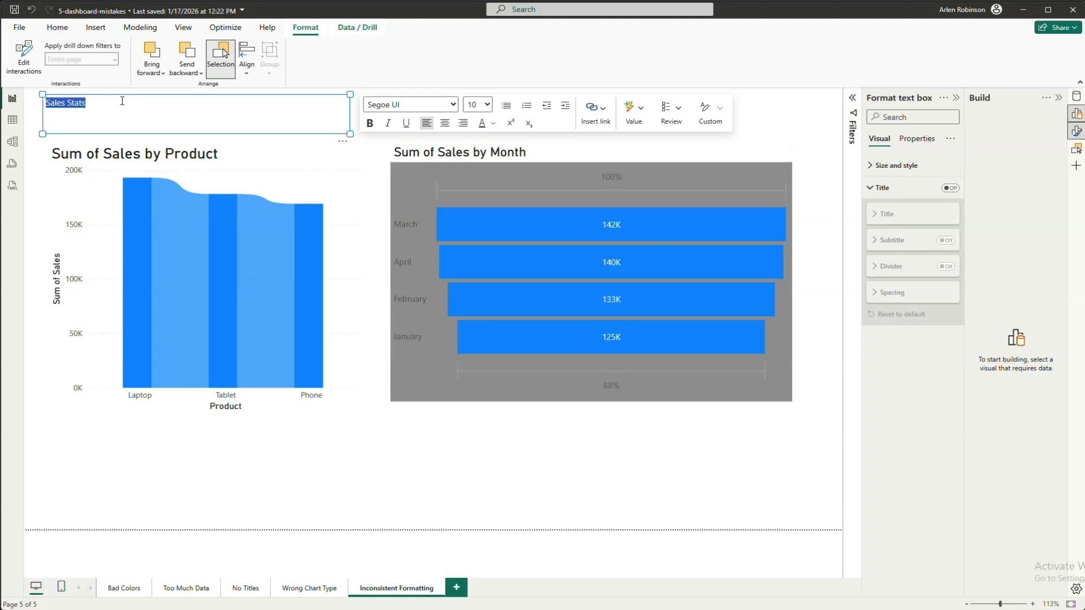
left_click(486, 104)
left_click(472, 255)
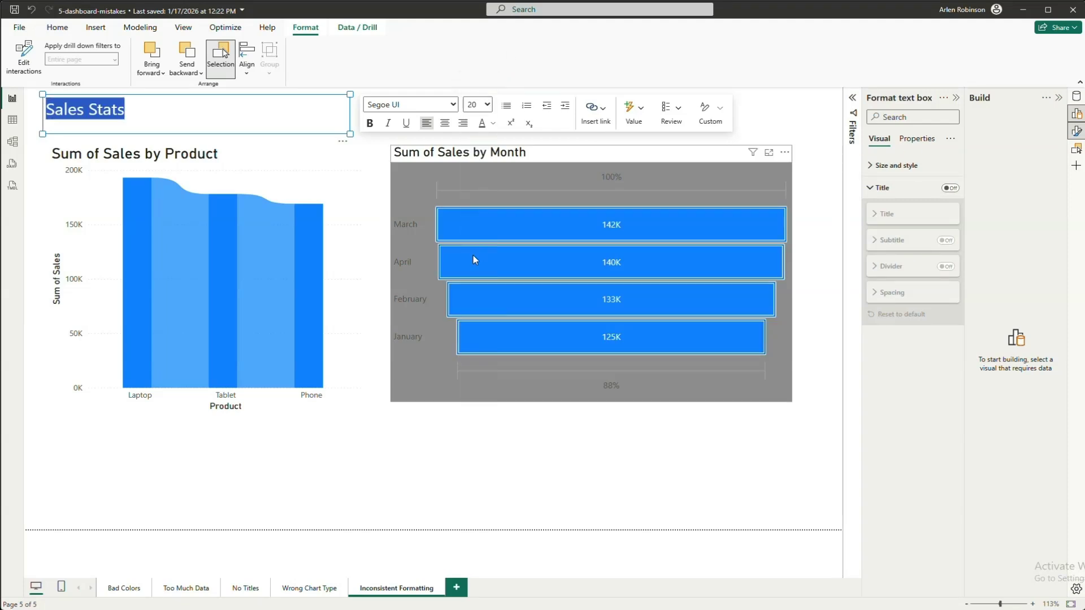
left_click(752, 119)
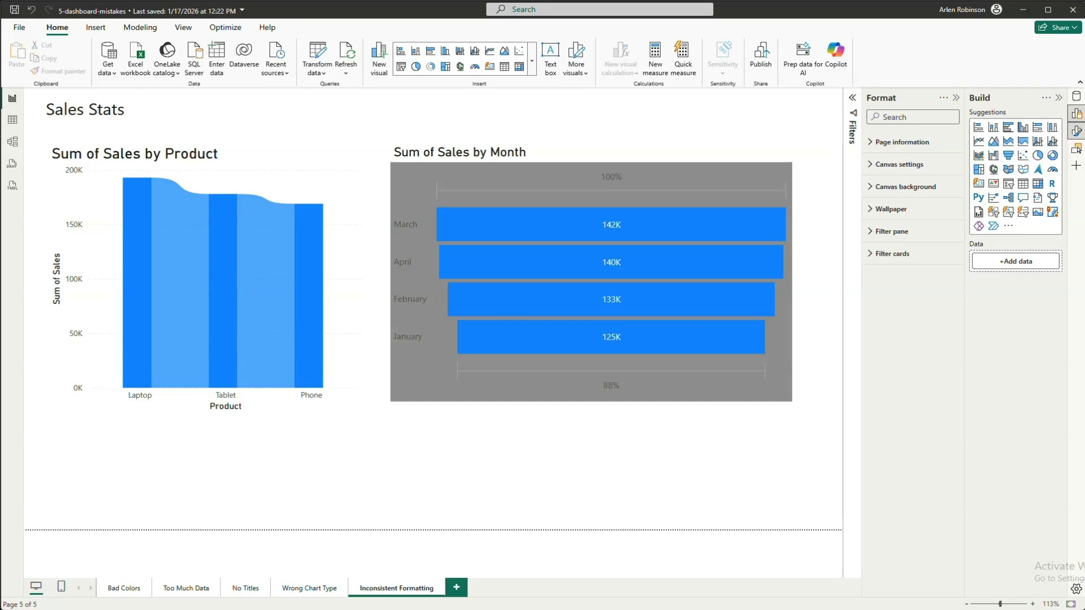
mouse_move(694, 351)
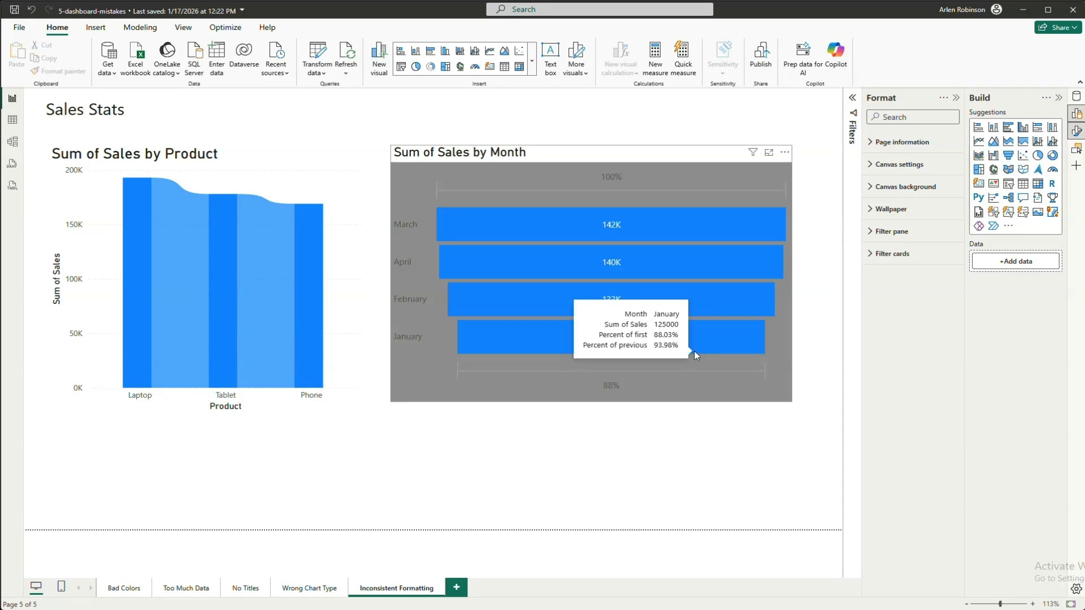